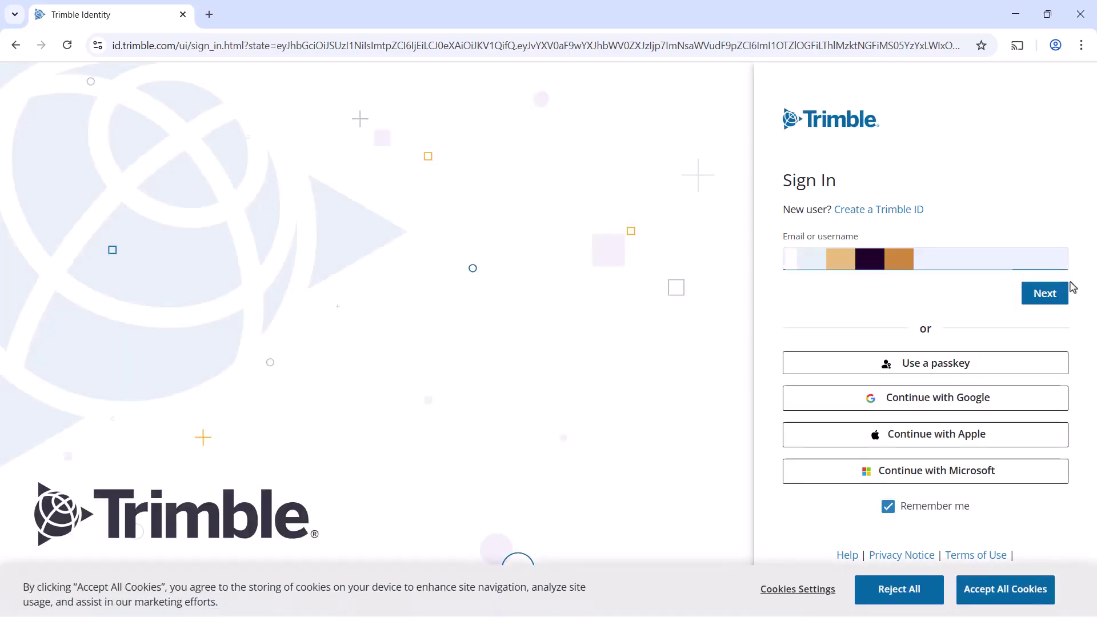
# Submit the account's e-mail or username on the Trimble sign-in page and accept all cookies
pyautogui.click(1048, 294)
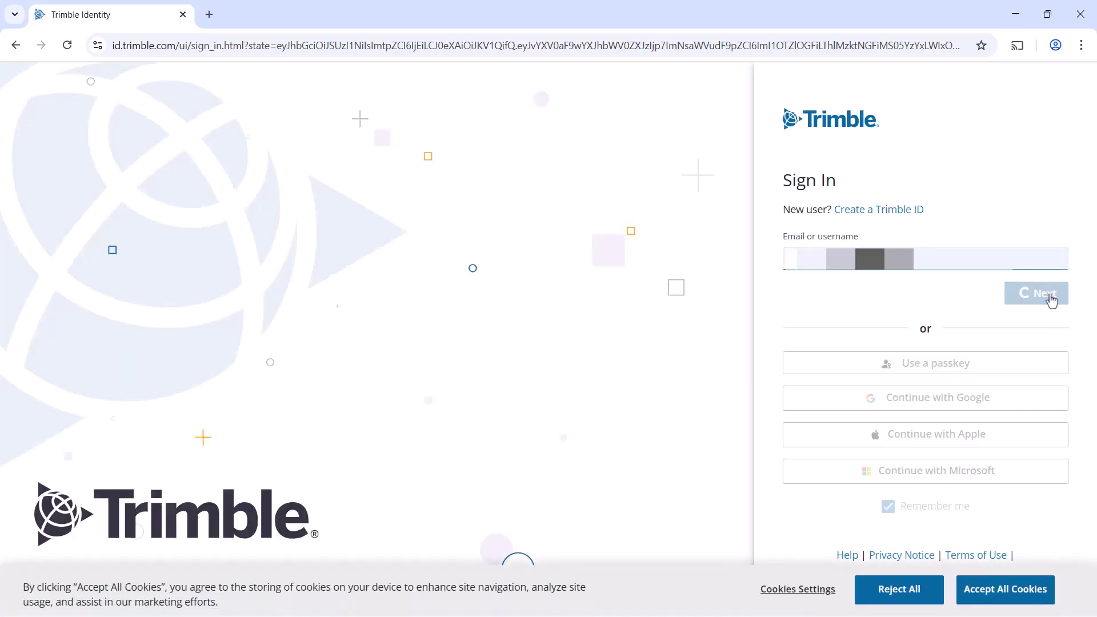
pyautogui.click(1037, 587)
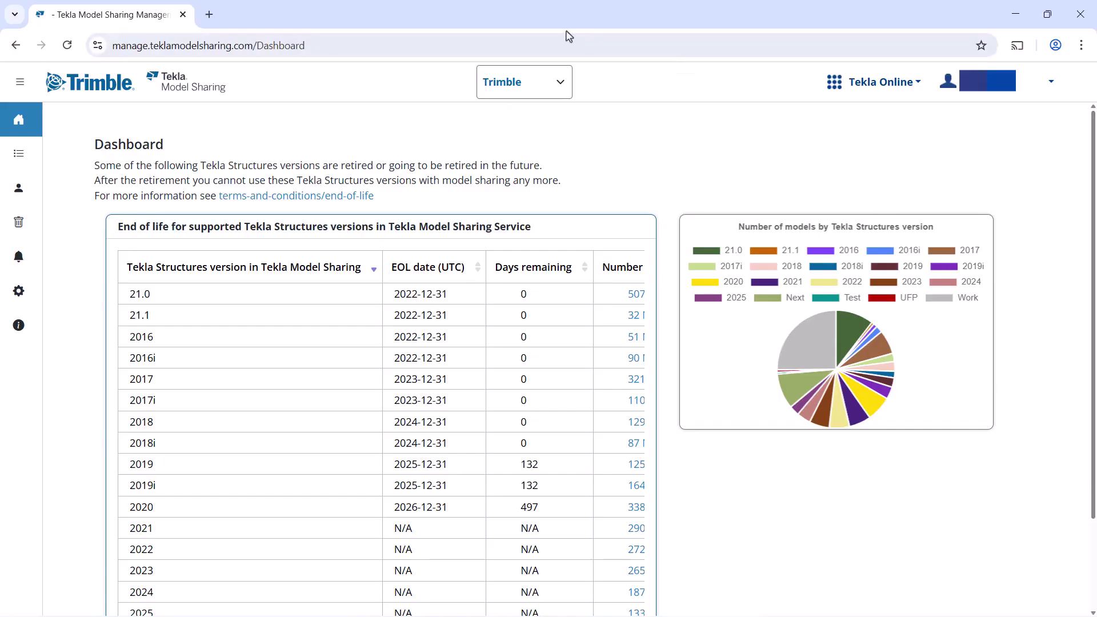
# Switch the organization to Trimble Group and inspect the 2019i and 2021 slices of the models-by-version chart
pyautogui.click(560, 83)
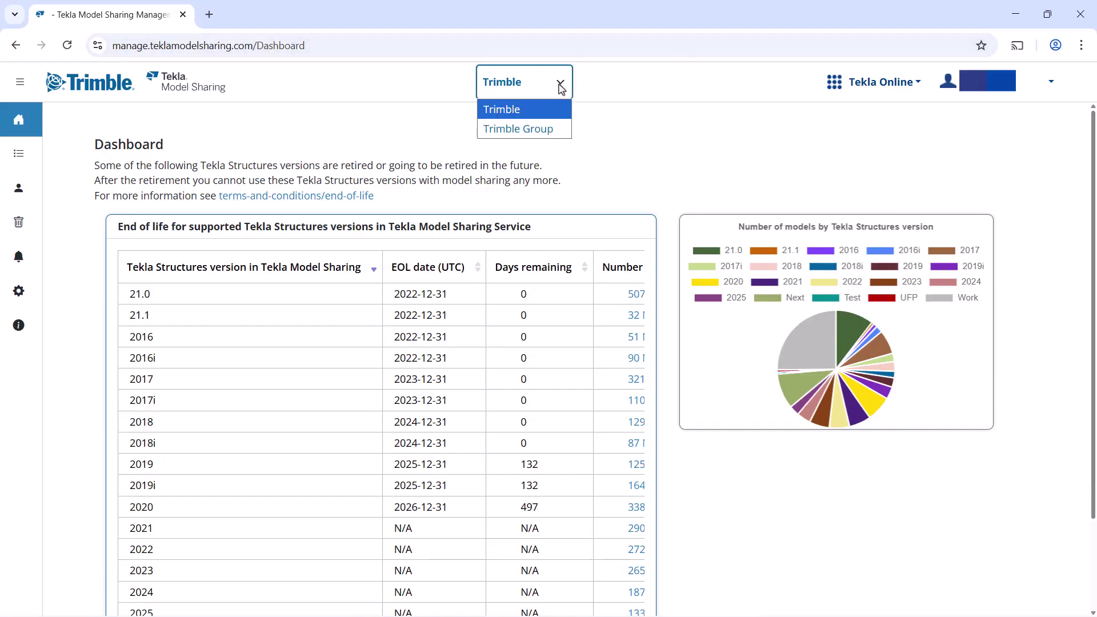
pyautogui.click(551, 131)
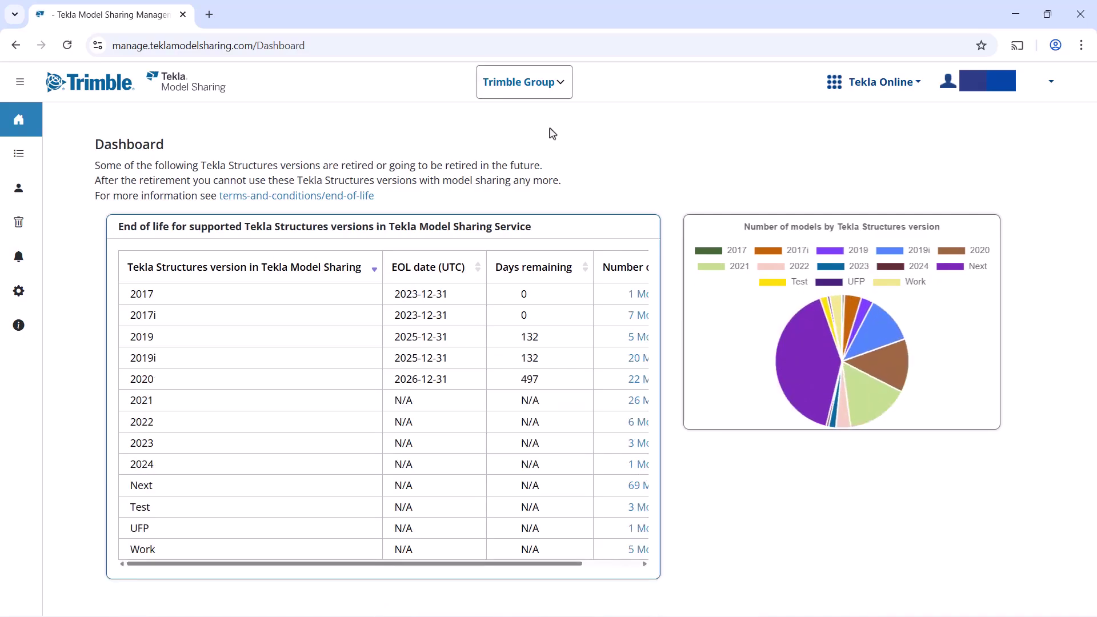
pyautogui.moveTo(880, 313)
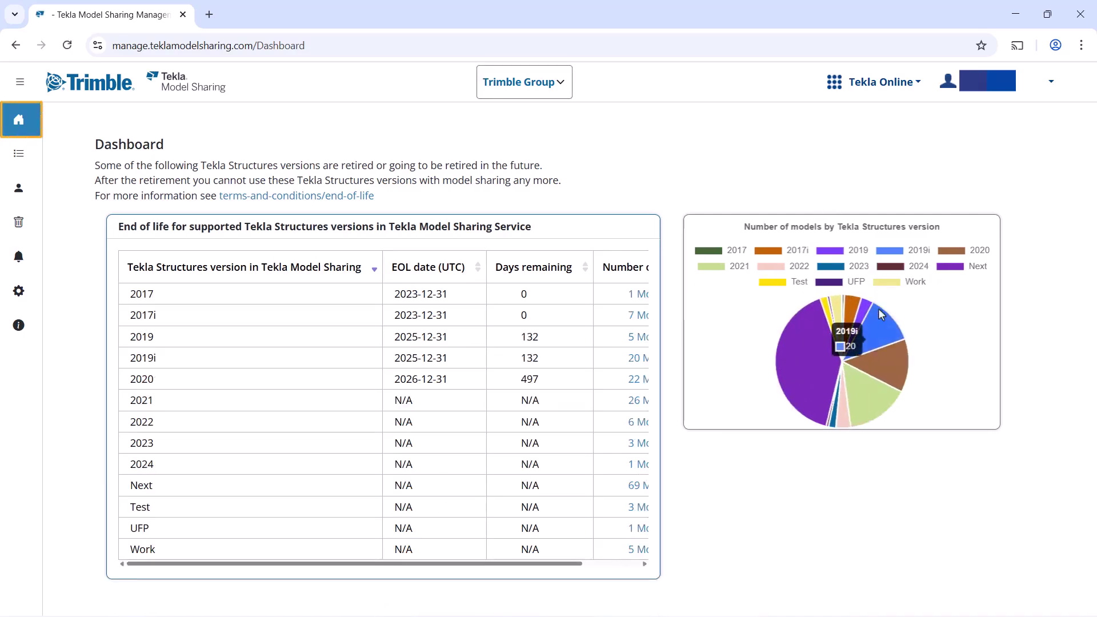
pyautogui.moveTo(887, 398)
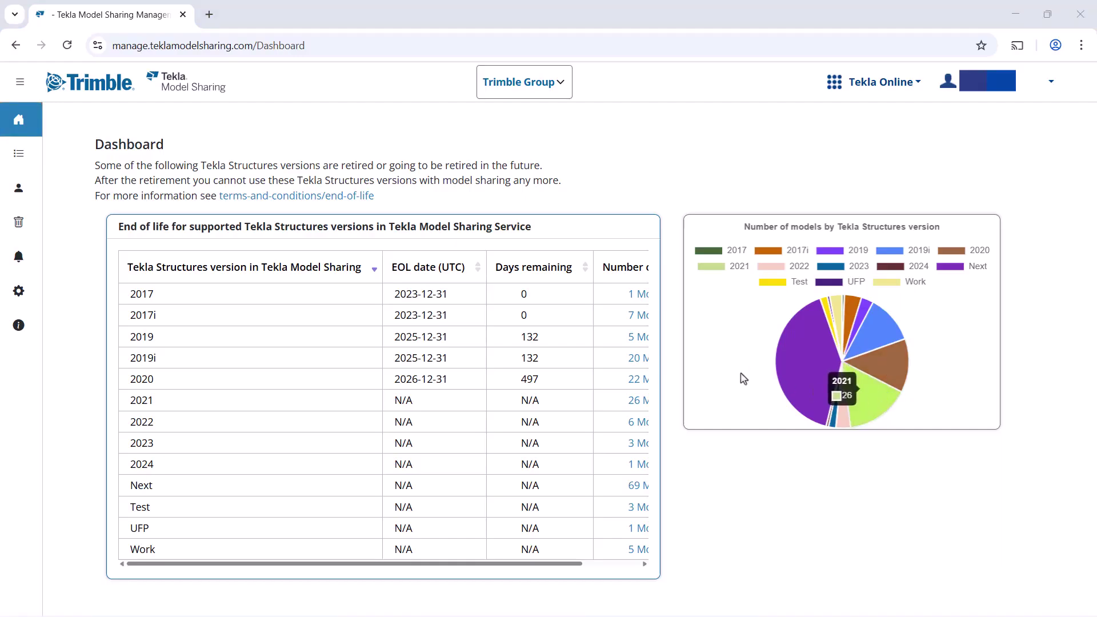
# Go to the models list and view the properties of New model 21 created on 2021-12-20
pyautogui.click(34, 153)
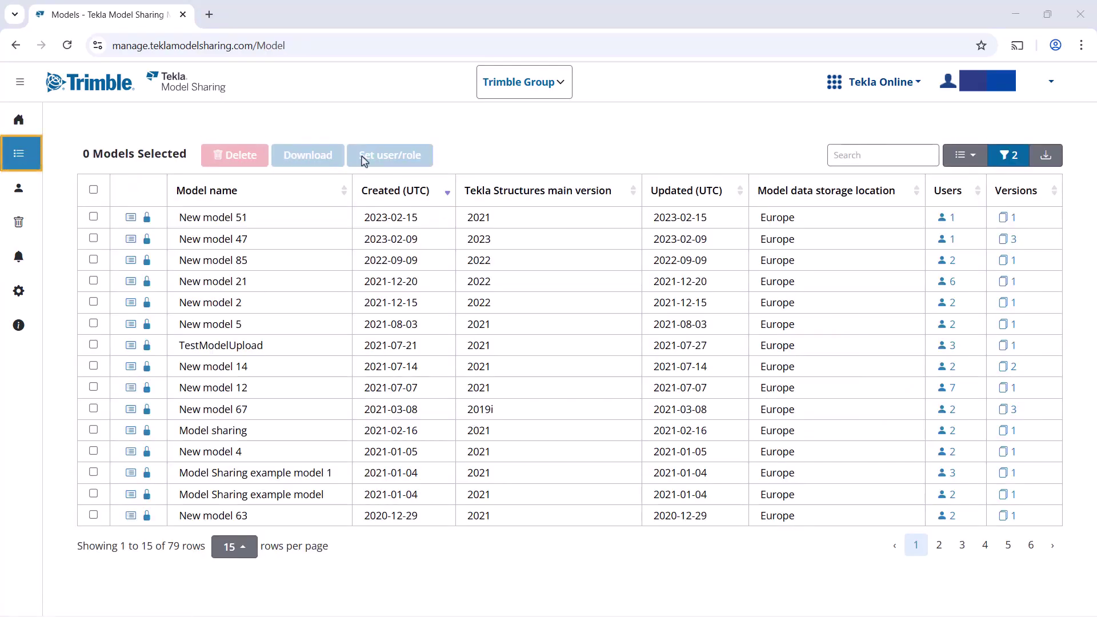
pyautogui.click(132, 282)
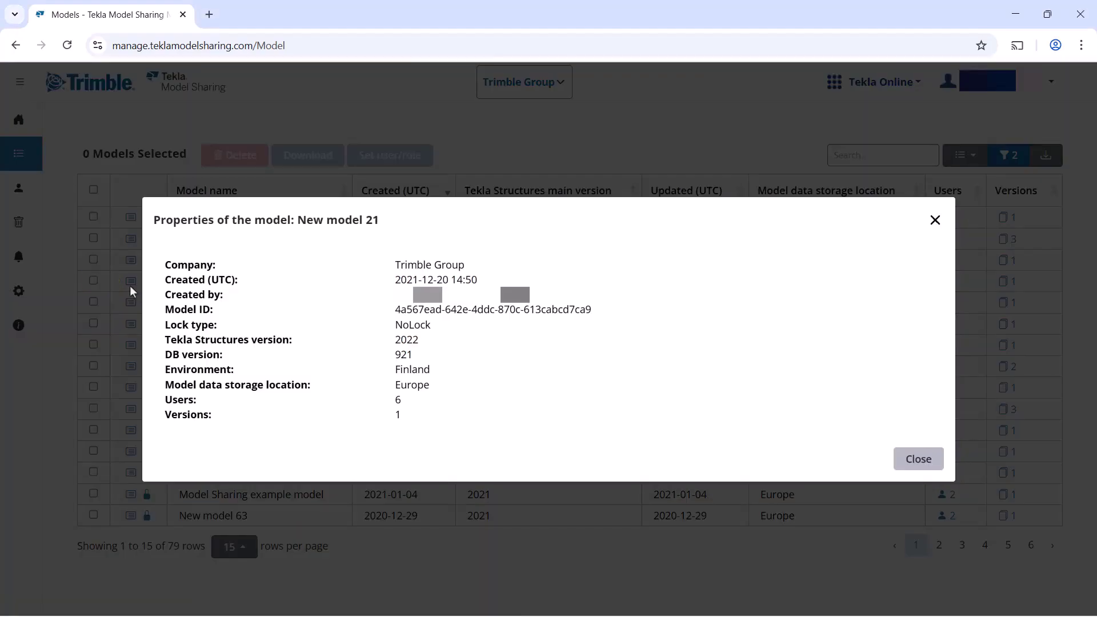
pyautogui.click(918, 459)
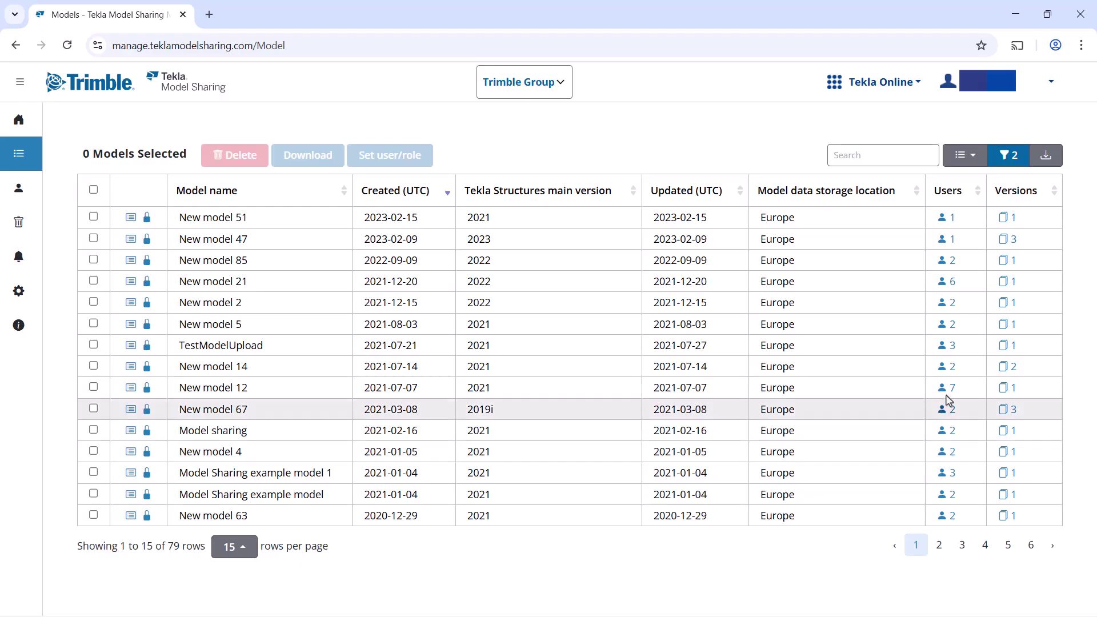
# Filter the models list to Tekla Structures main version equal to 2021
pyautogui.click(1009, 155)
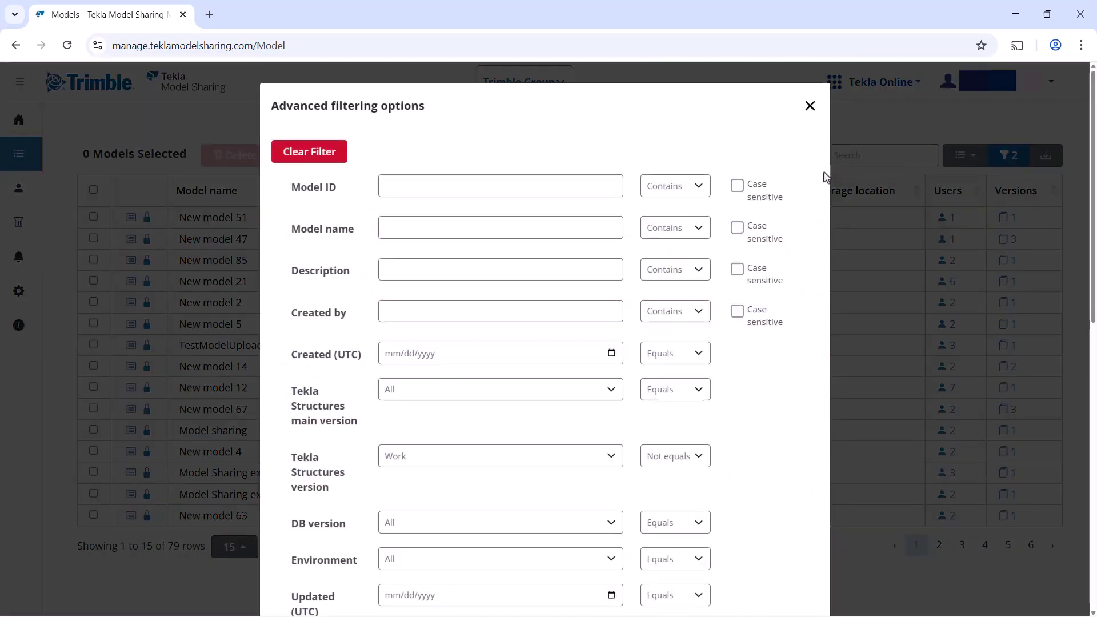
pyautogui.click(613, 389)
pyautogui.click(547, 208)
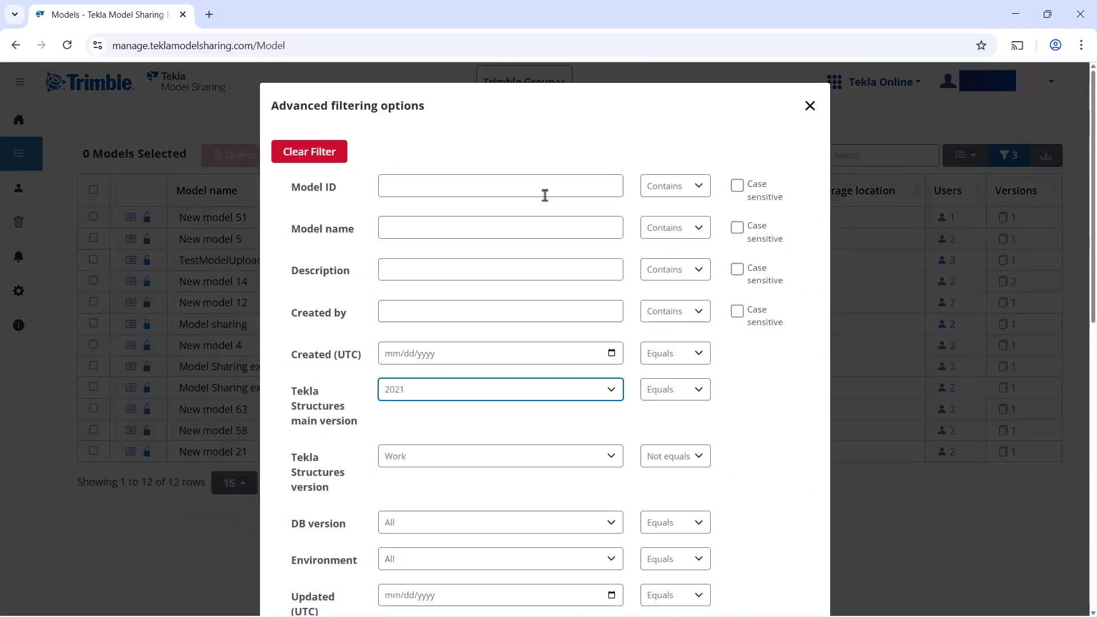
pyautogui.scroll(-10, 609, 299)
pyautogui.click(783, 578)
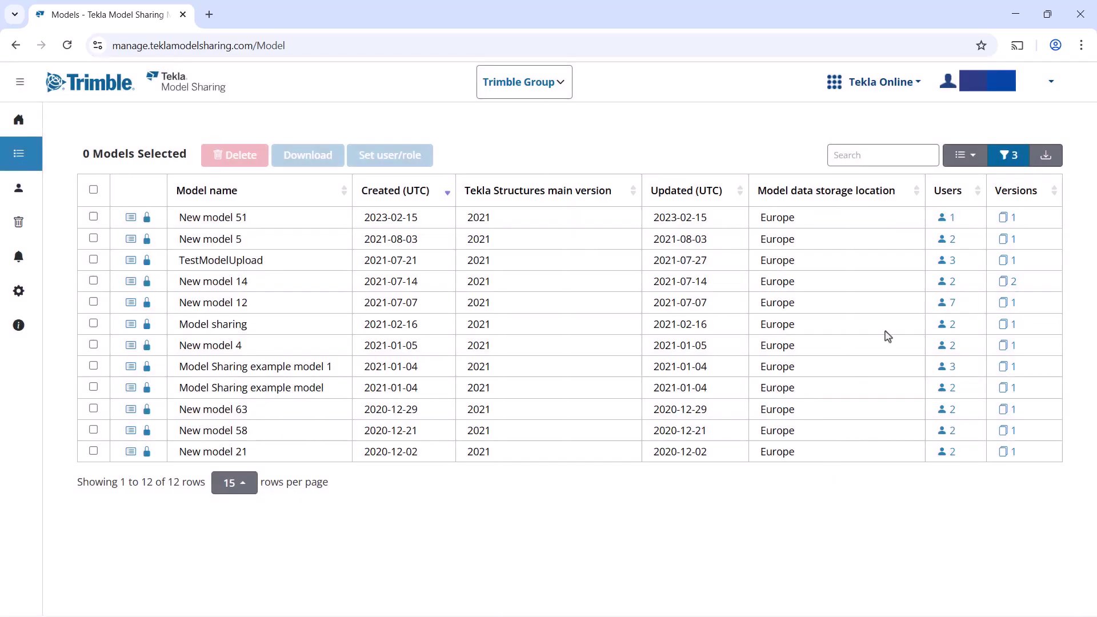
# Change the role of the editor in New model 14 to Viewer and save the change
pyautogui.click(942, 284)
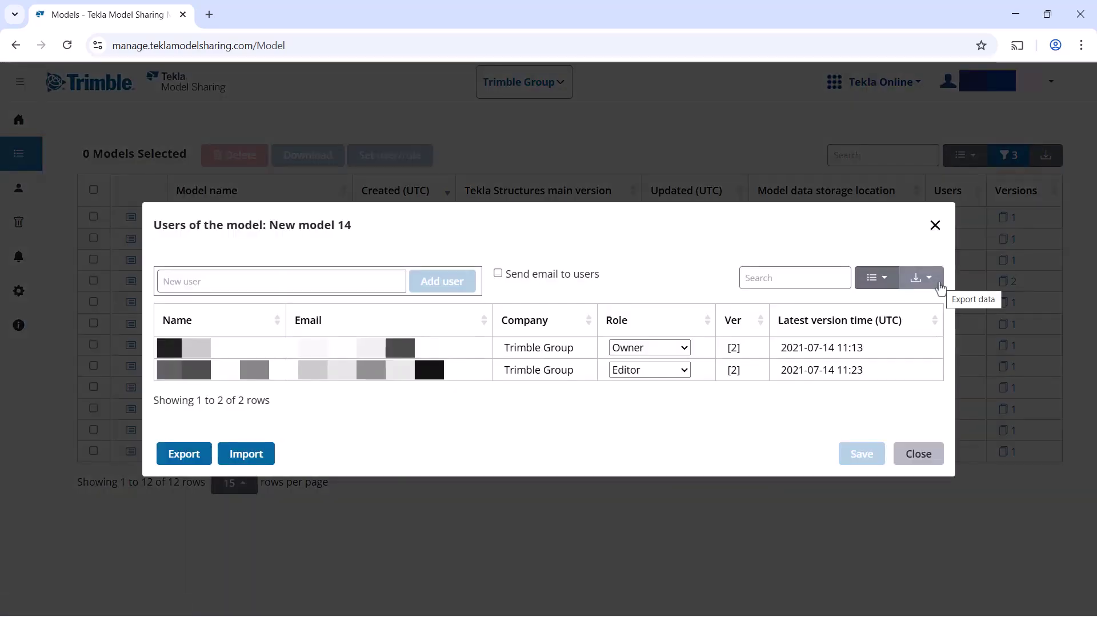
pyautogui.click(685, 376)
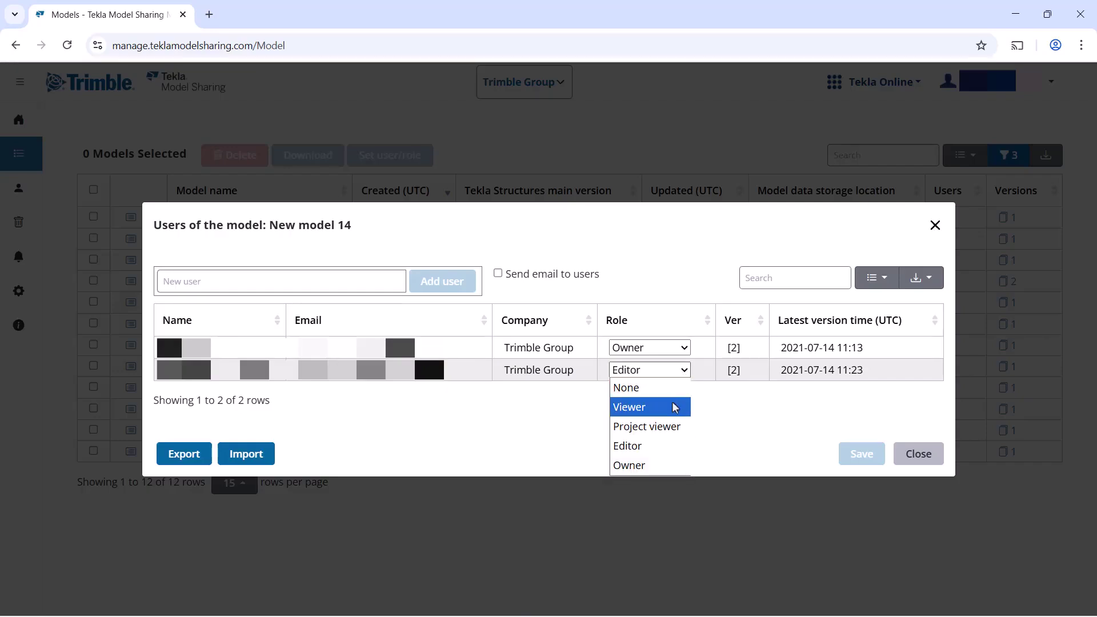
pyautogui.click(674, 407)
pyautogui.click(861, 480)
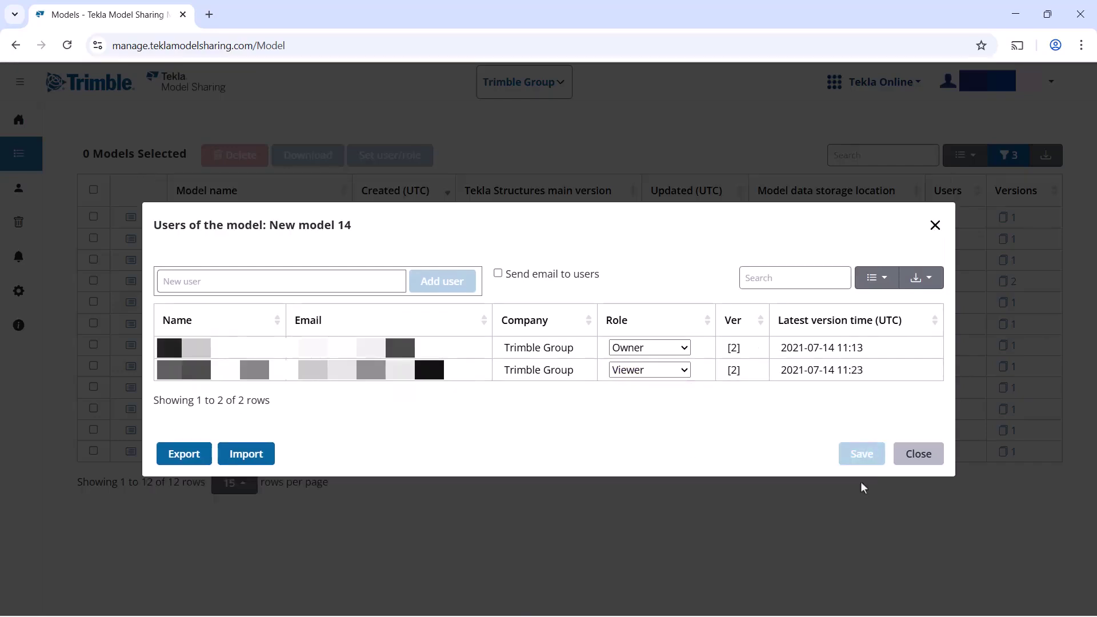
pyautogui.click(914, 454)
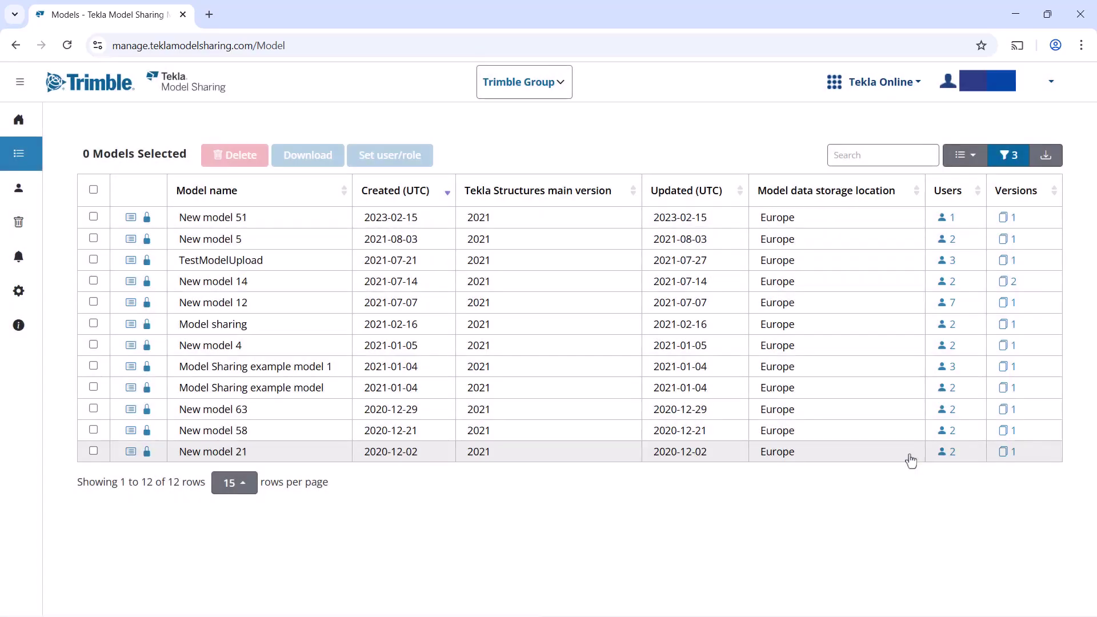
# View the version history of New model 14
pyautogui.click(1003, 282)
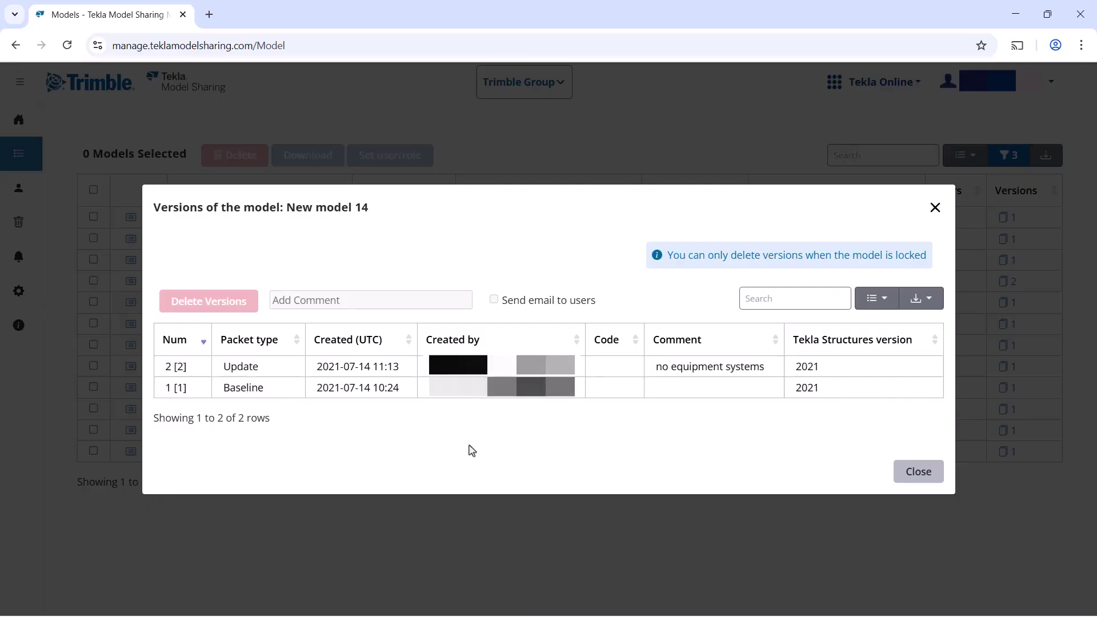
pyautogui.click(918, 472)
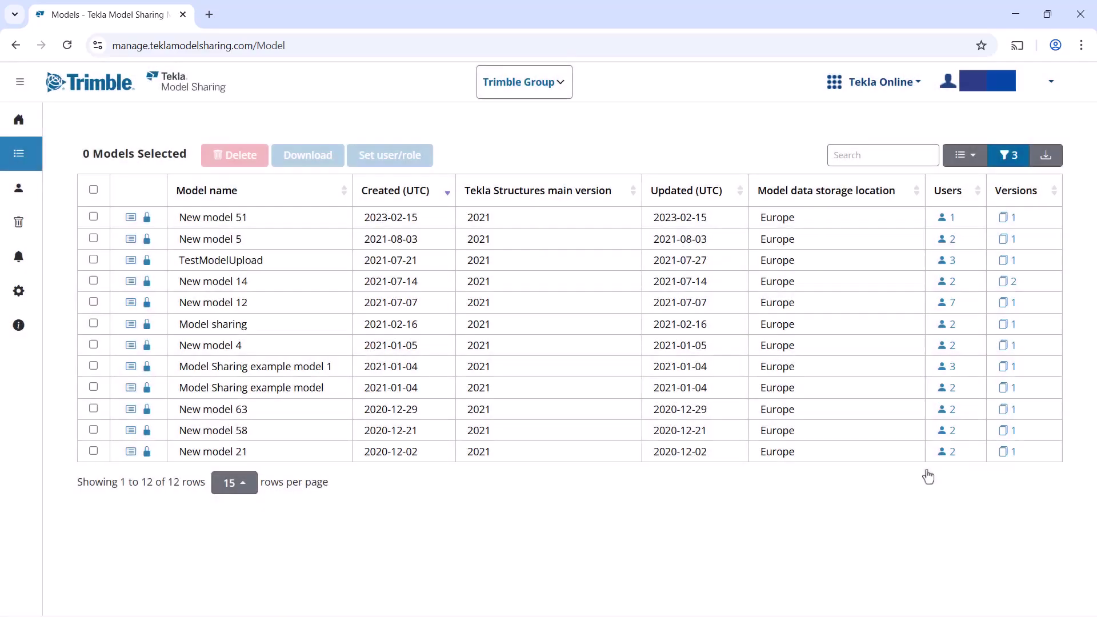
# Add a new user to New model 14 by e-mail with the Editor role and save
pyautogui.click(946, 282)
pyautogui.click(291, 285)
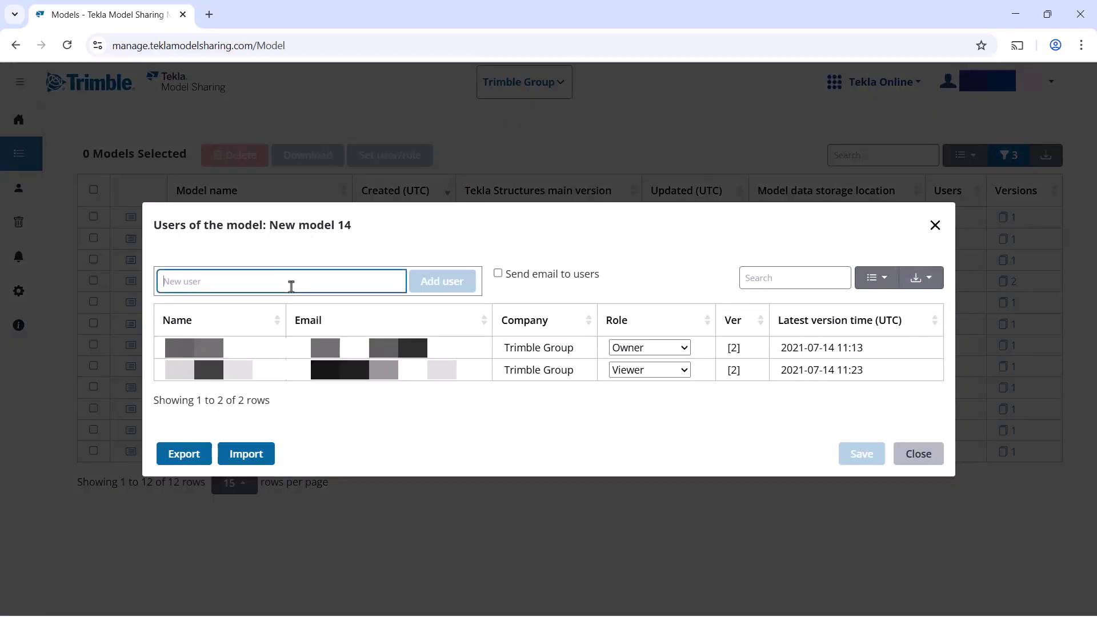
pyautogui.write('......')
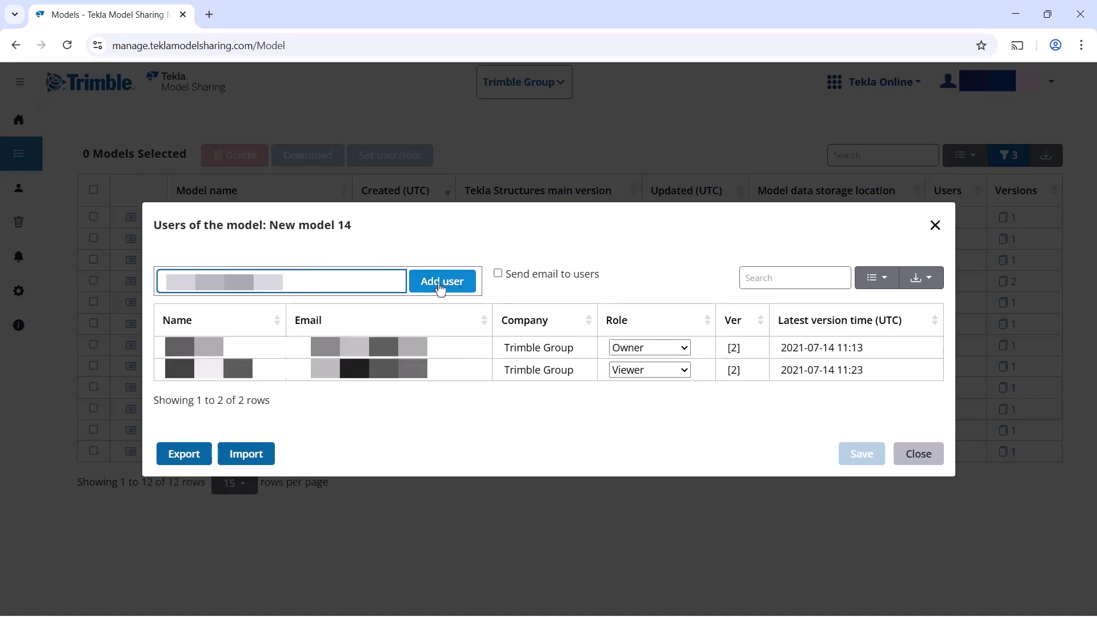
pyautogui.click(441, 289)
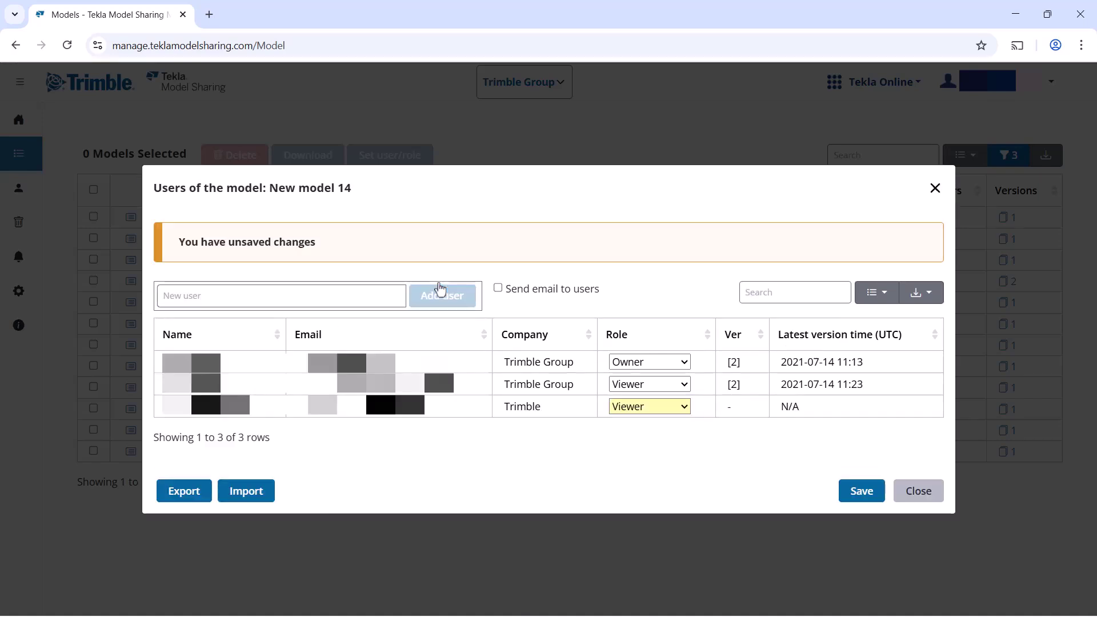
pyautogui.click(684, 408)
pyautogui.click(673, 482)
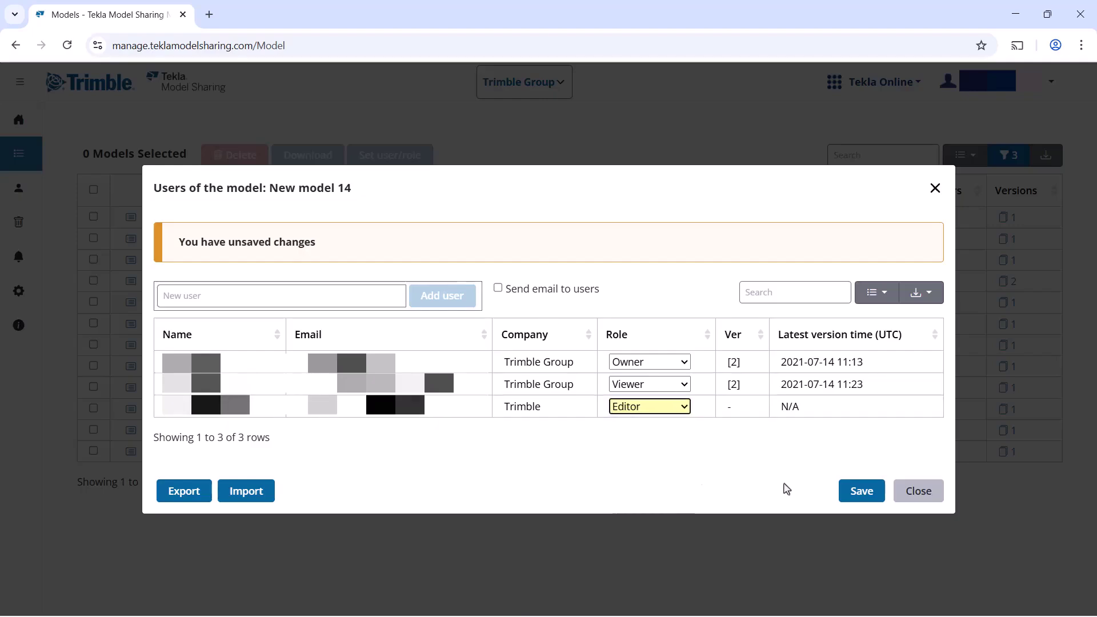
pyautogui.click(859, 495)
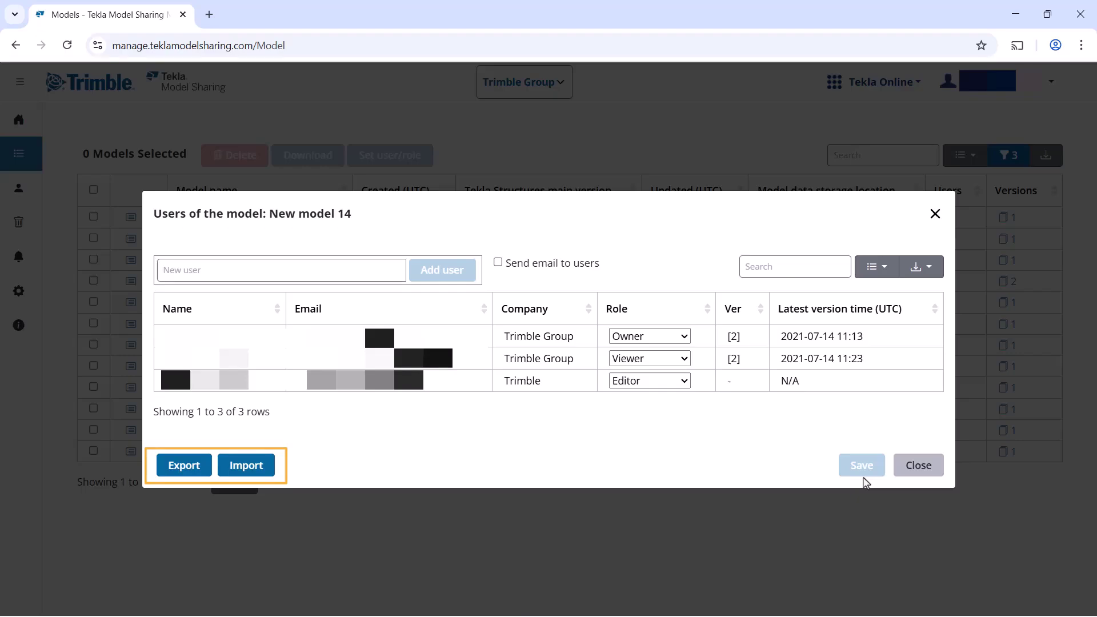
pyautogui.click(917, 470)
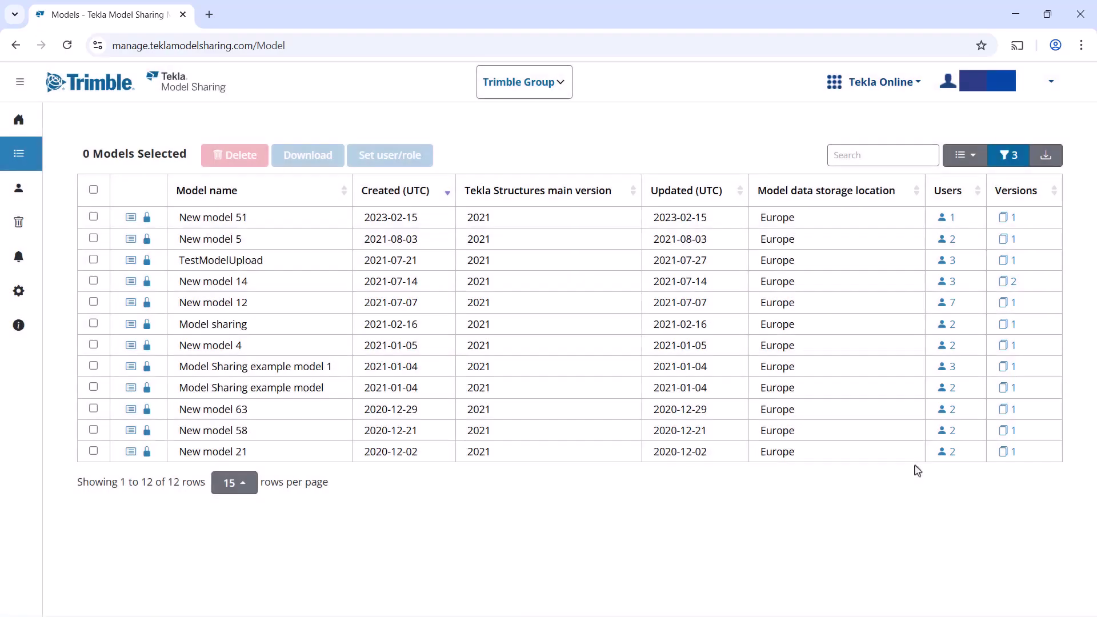
# Assign a user, entered by e-mail, the Viewer role in both New model 14 and New model 12
pyautogui.click(93, 280)
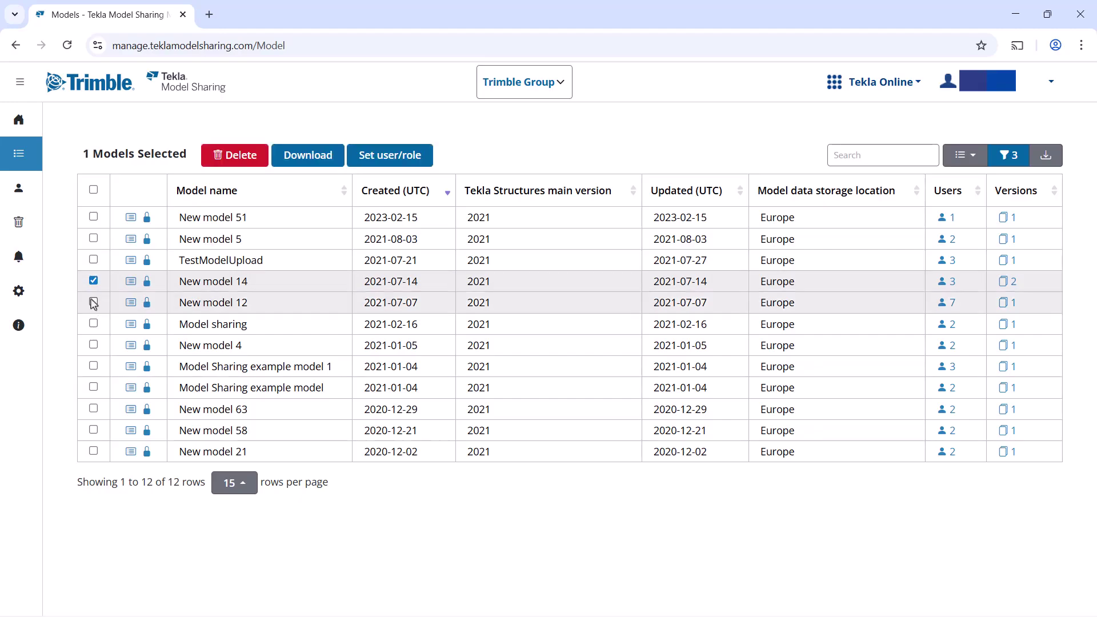
pyautogui.click(93, 302)
pyautogui.click(391, 158)
pyautogui.write('...')
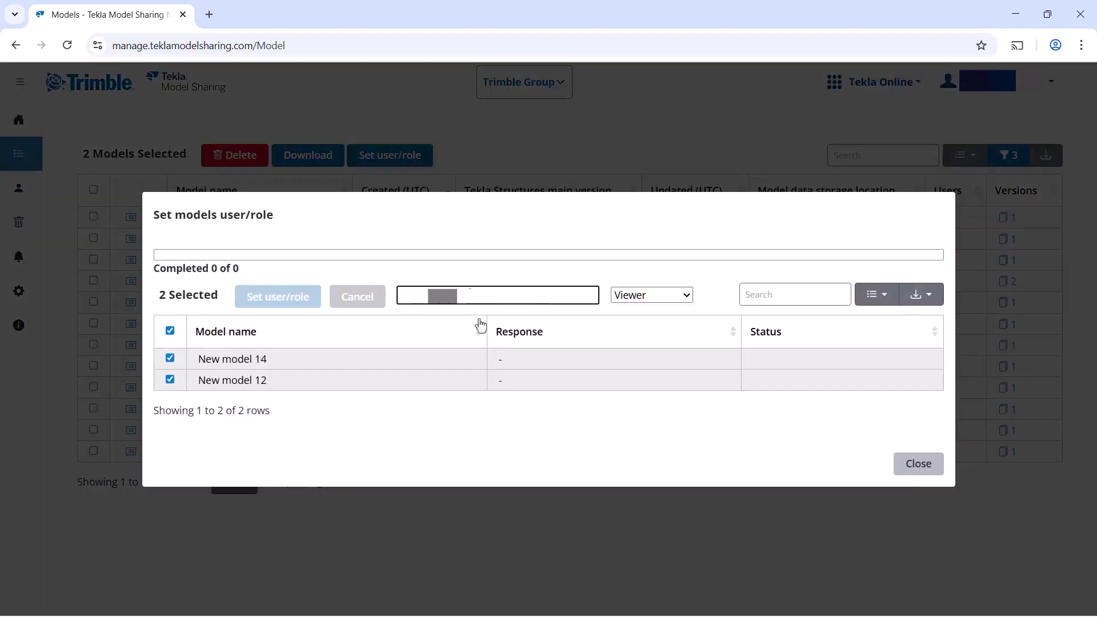
pyautogui.write('...')
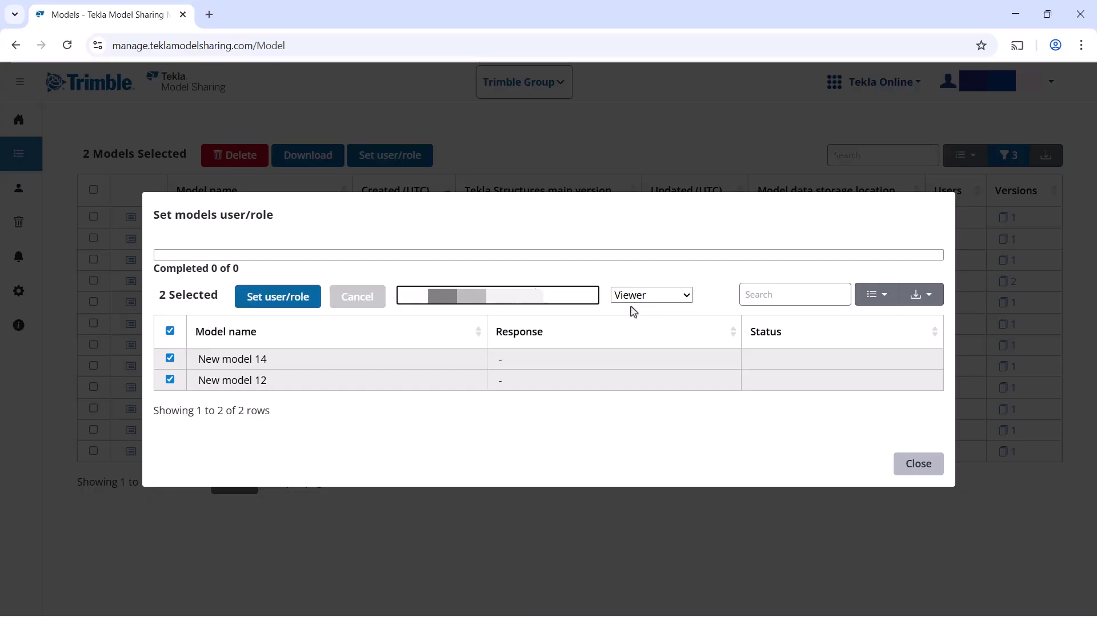
pyautogui.click(254, 301)
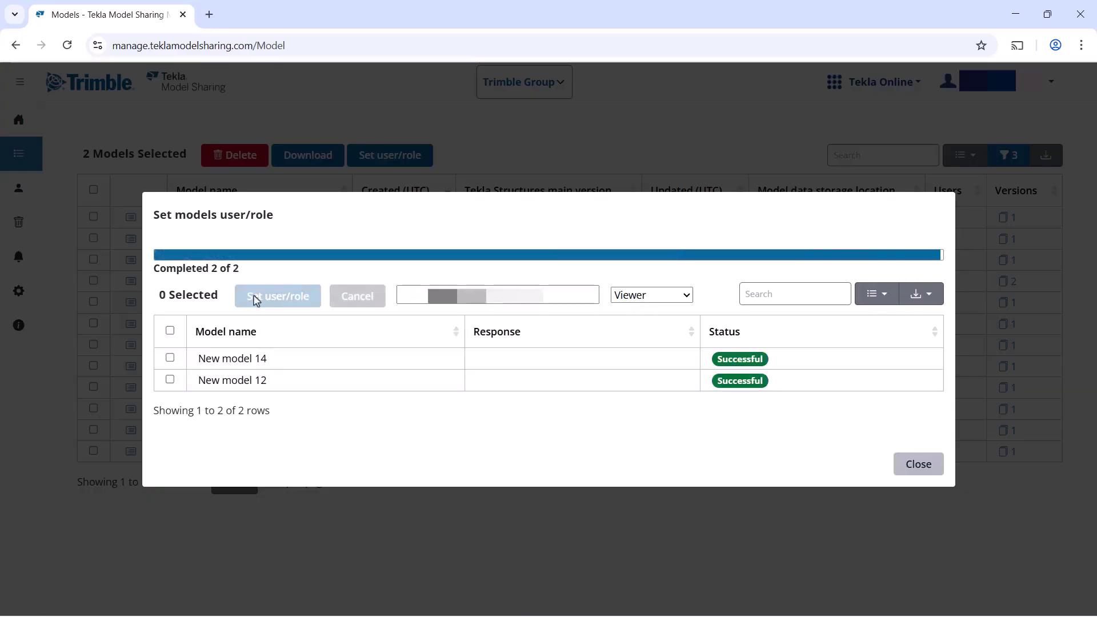
pyautogui.click(920, 437)
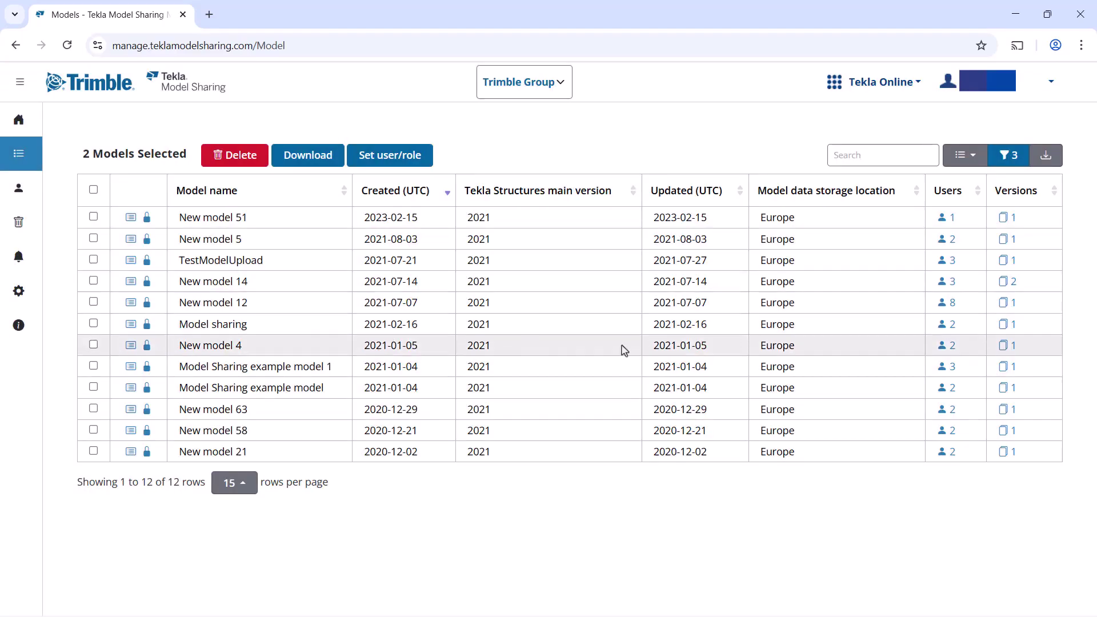
# Remove the Trimble viewer's access to New model 12 by setting that user's role to None and saving
pyautogui.click(950, 302)
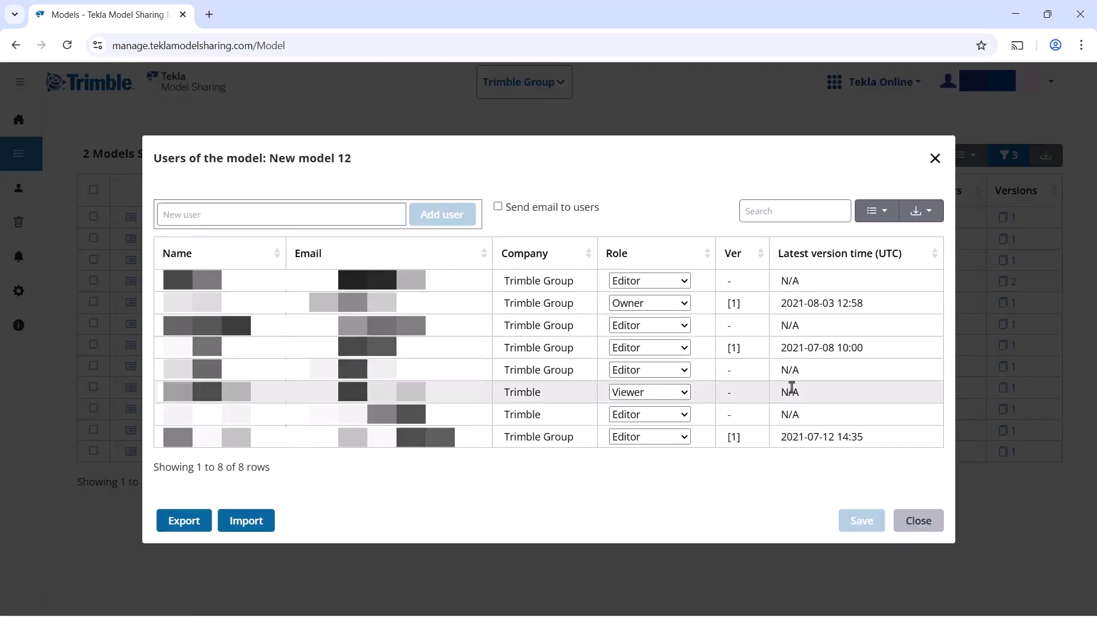
pyautogui.click(682, 395)
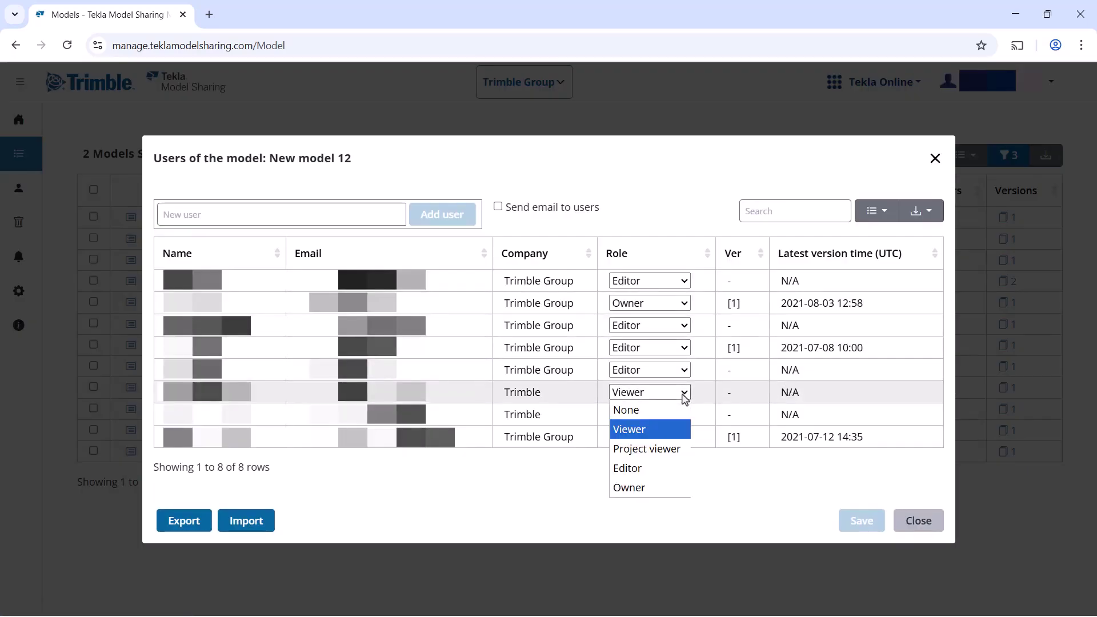
pyautogui.click(680, 410)
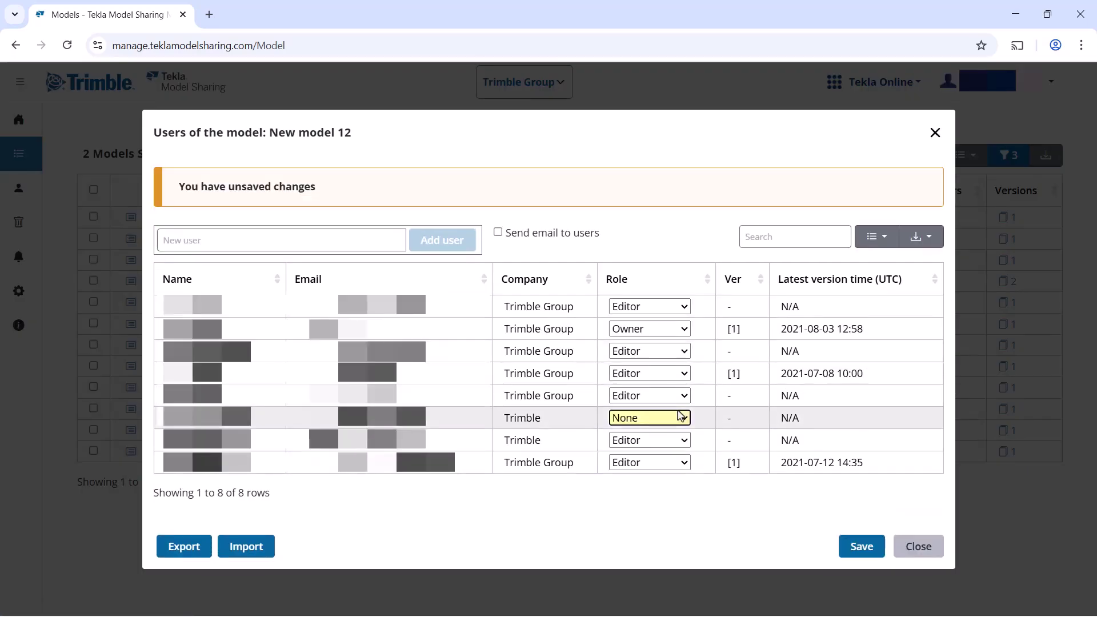
pyautogui.click(861, 549)
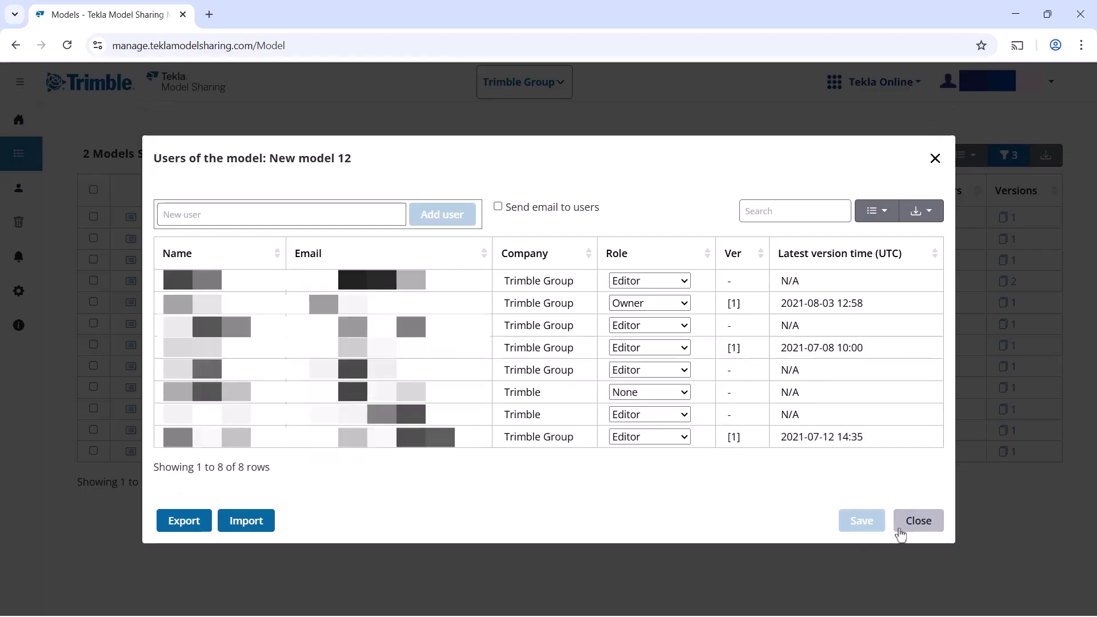
pyautogui.click(914, 521)
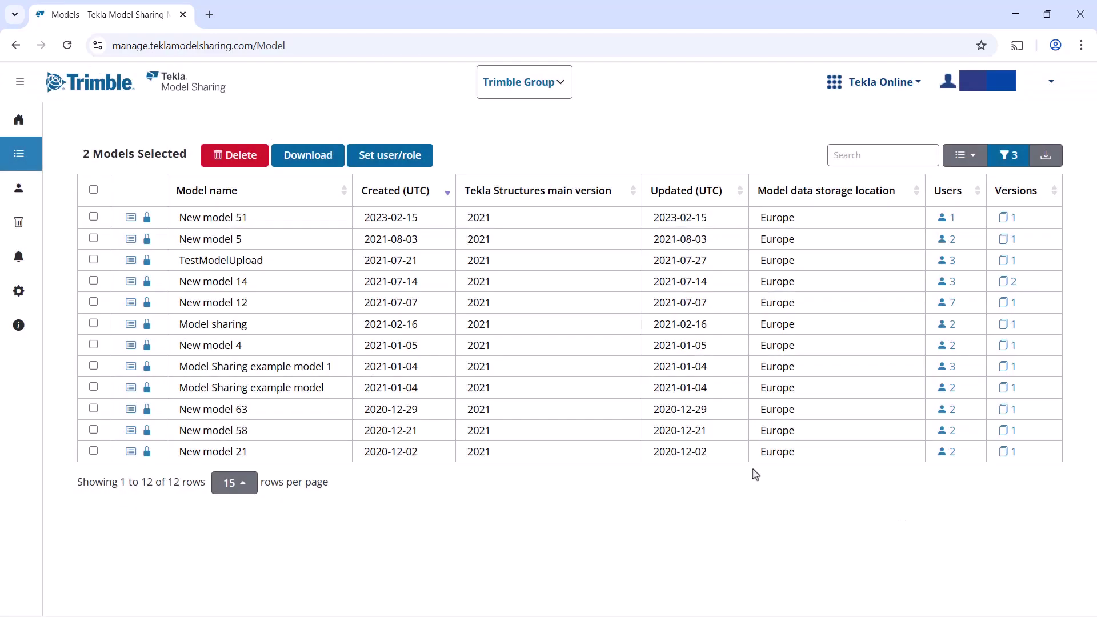
# Lock New model 14 with the comment "investigating", making the viewer from company Trimble the lock owner
pyautogui.click(147, 284)
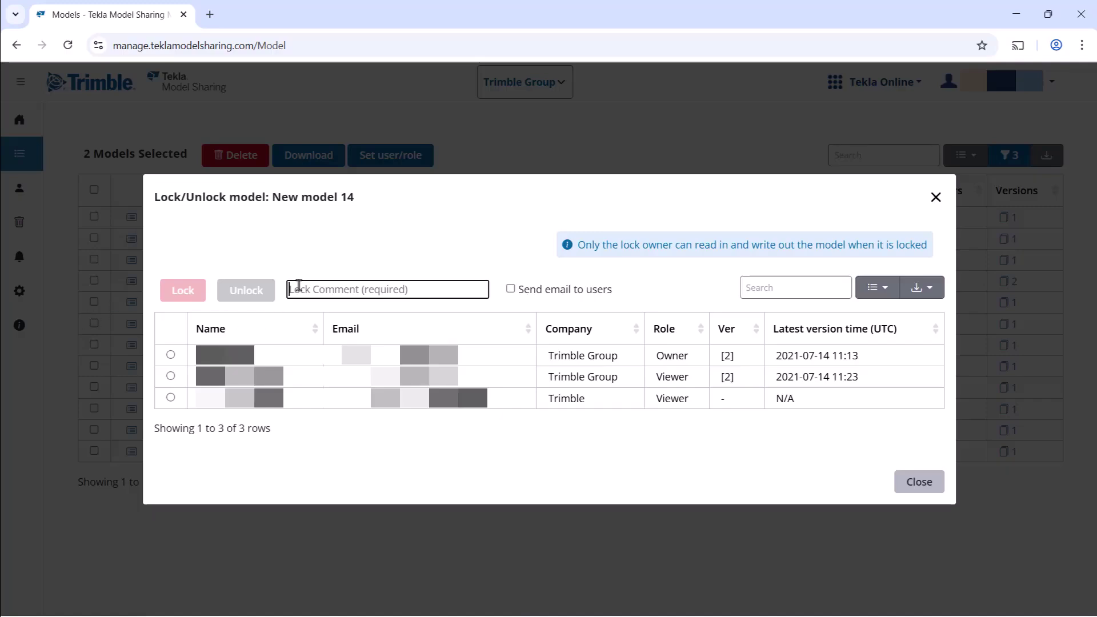
pyautogui.write('investigating')
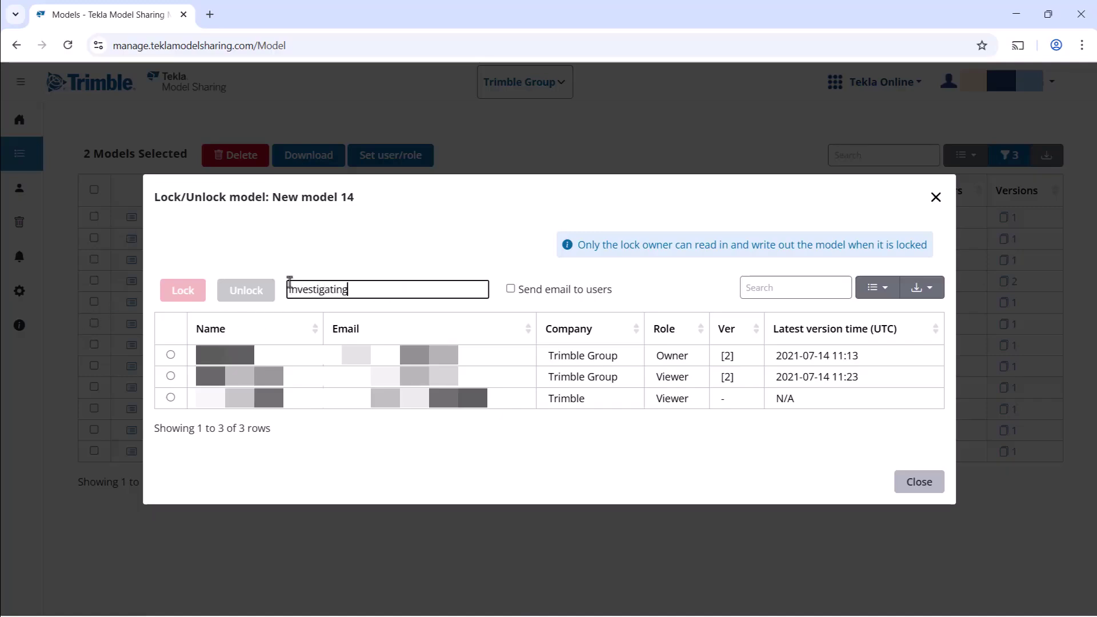
pyautogui.click(172, 402)
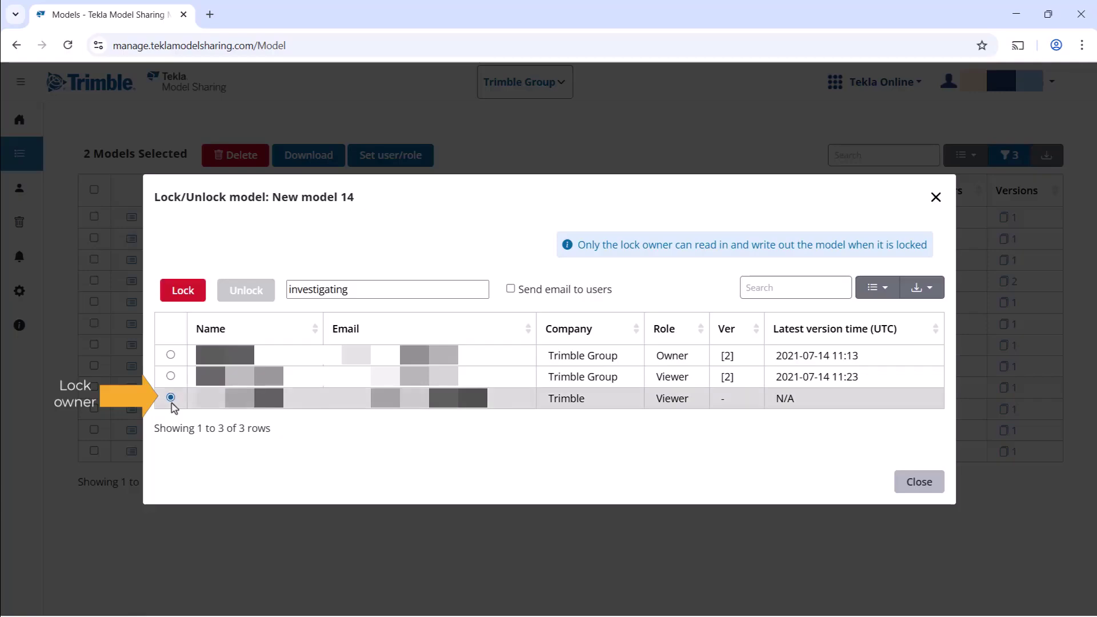
pyautogui.click(183, 302)
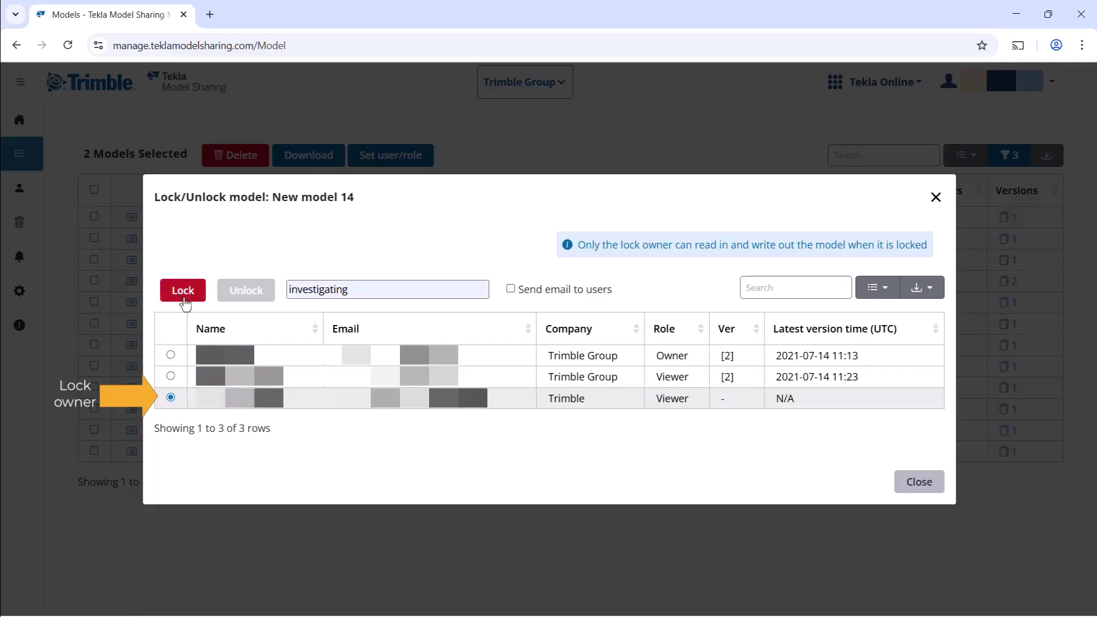
pyautogui.click(933, 492)
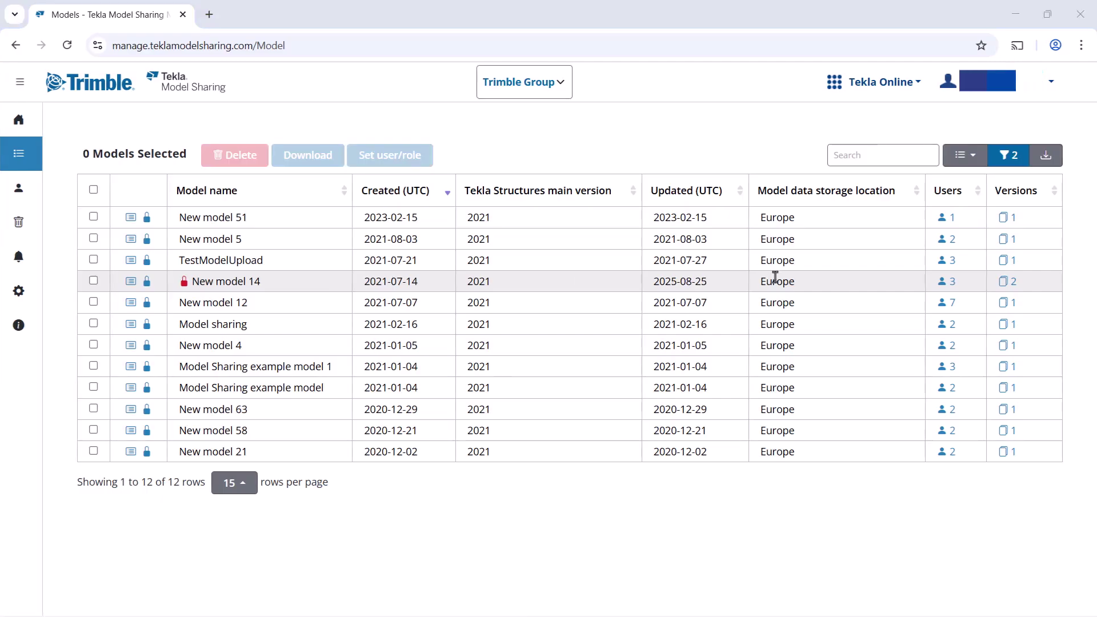
# Delete version 2 of the locked New model 14 with the comment "Contains errors"
pyautogui.click(1004, 281)
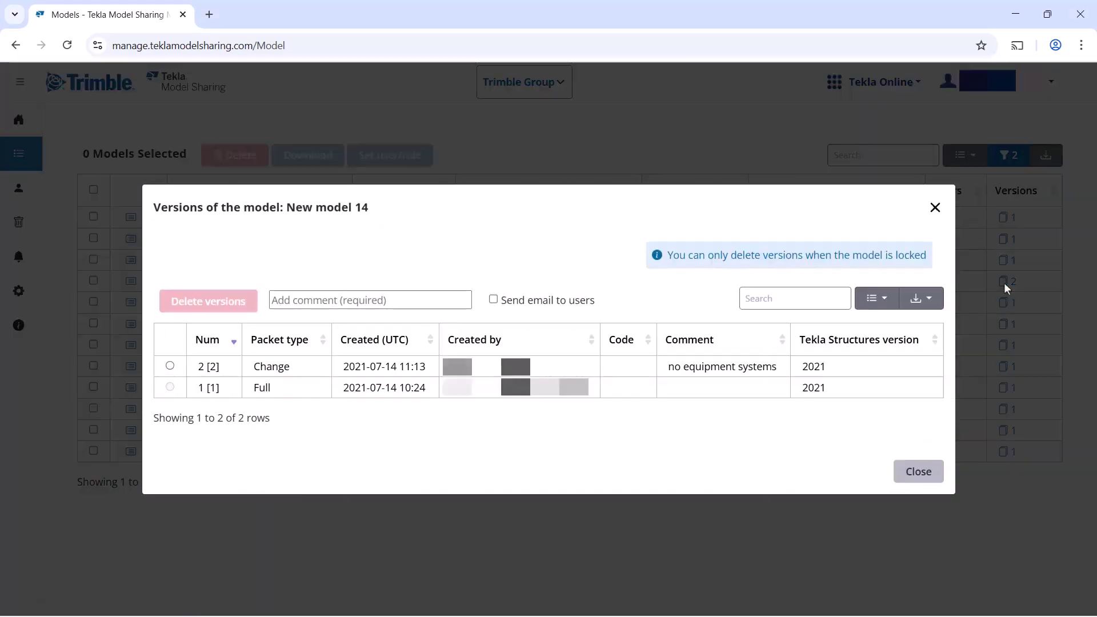
pyautogui.click(170, 365)
pyautogui.click(302, 299)
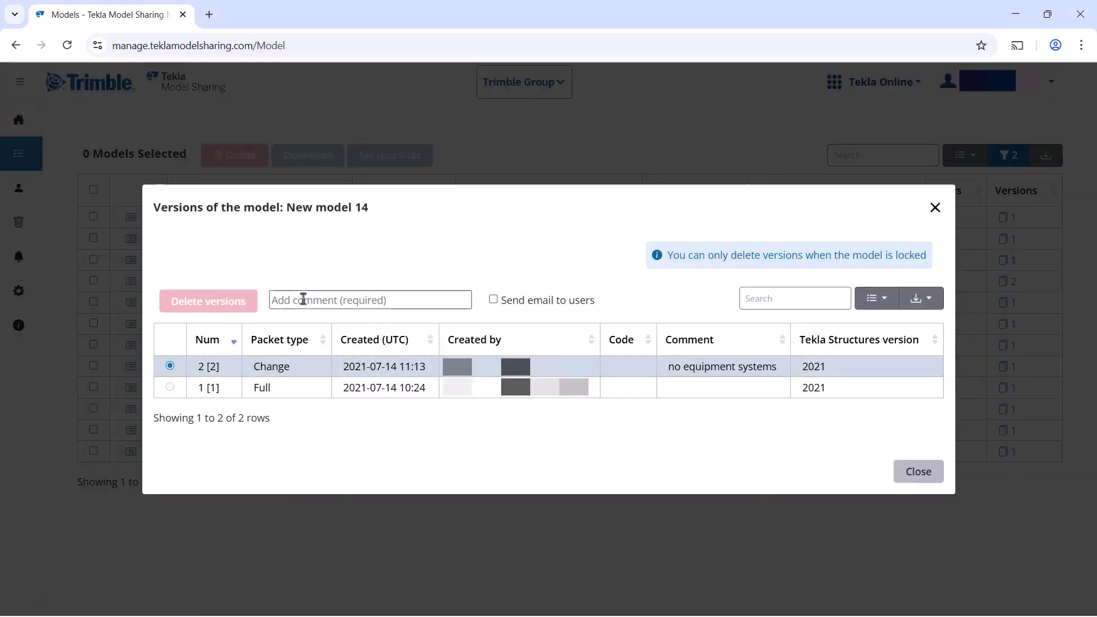
pyautogui.write('Contains errors')
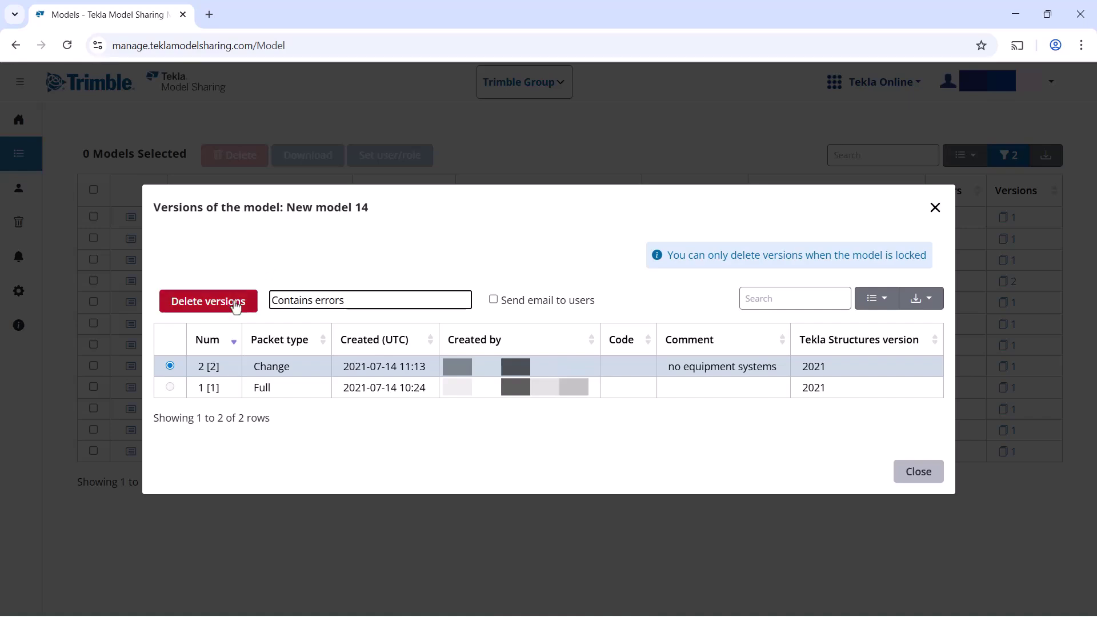
pyautogui.click(236, 304)
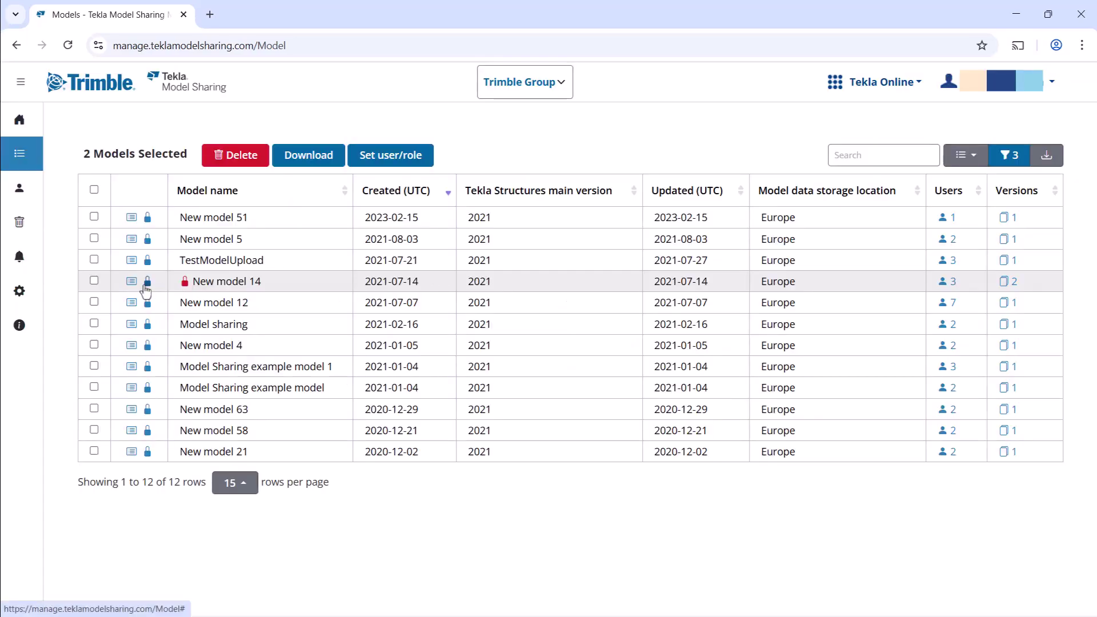
# Unlock New model 14 with the comment "OK", with the Trimble viewer selected, and close the lock settings
pyautogui.click(146, 282)
pyautogui.click(311, 295)
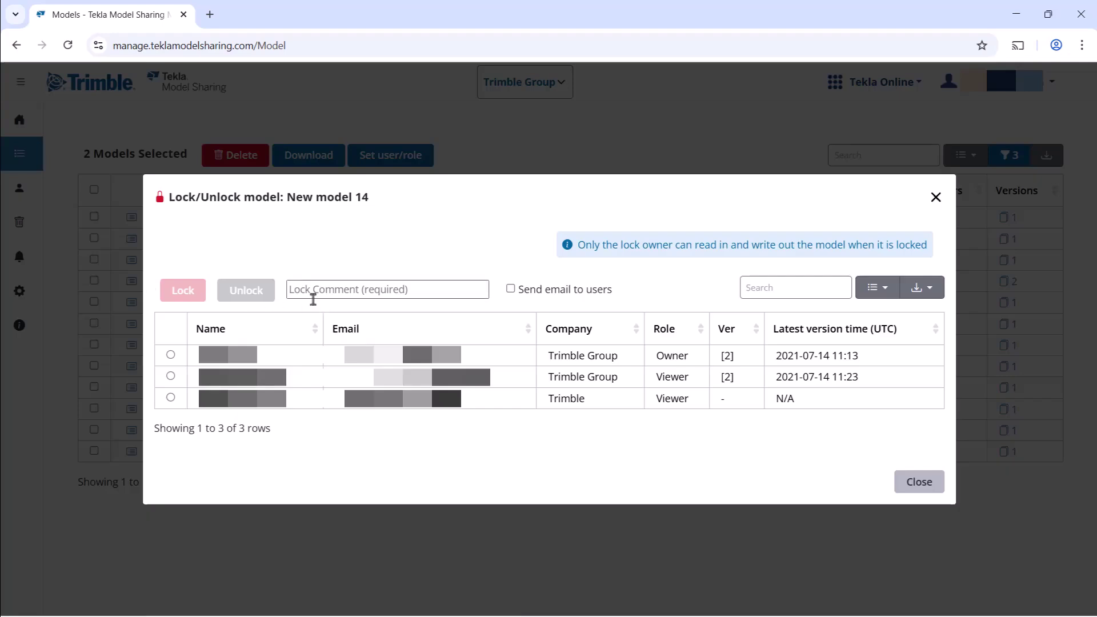
pyautogui.write('OK')
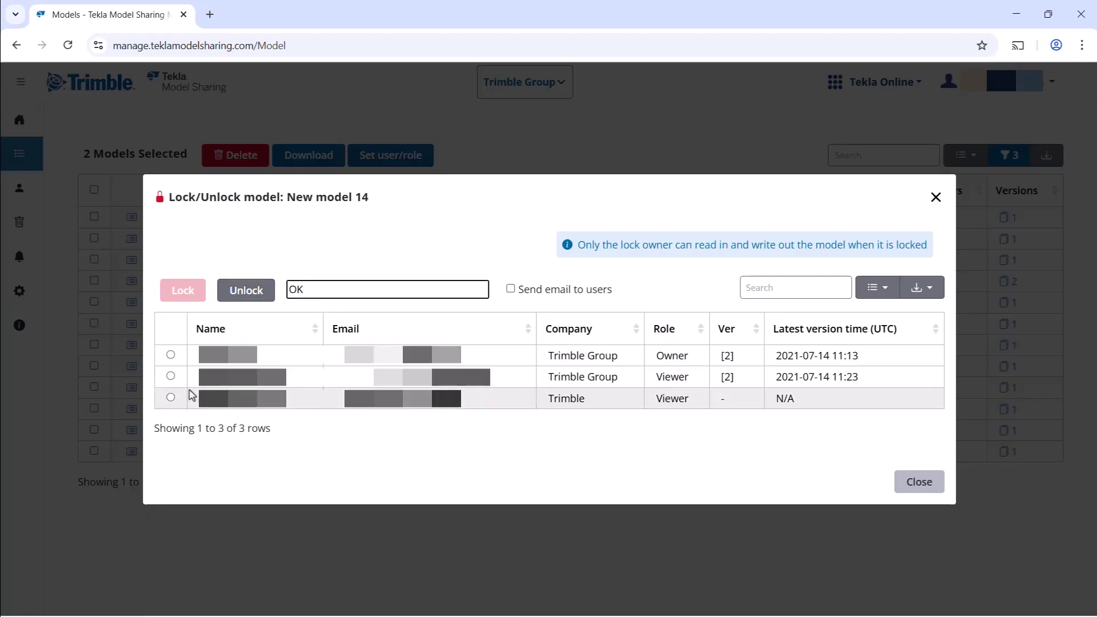
pyautogui.click(171, 397)
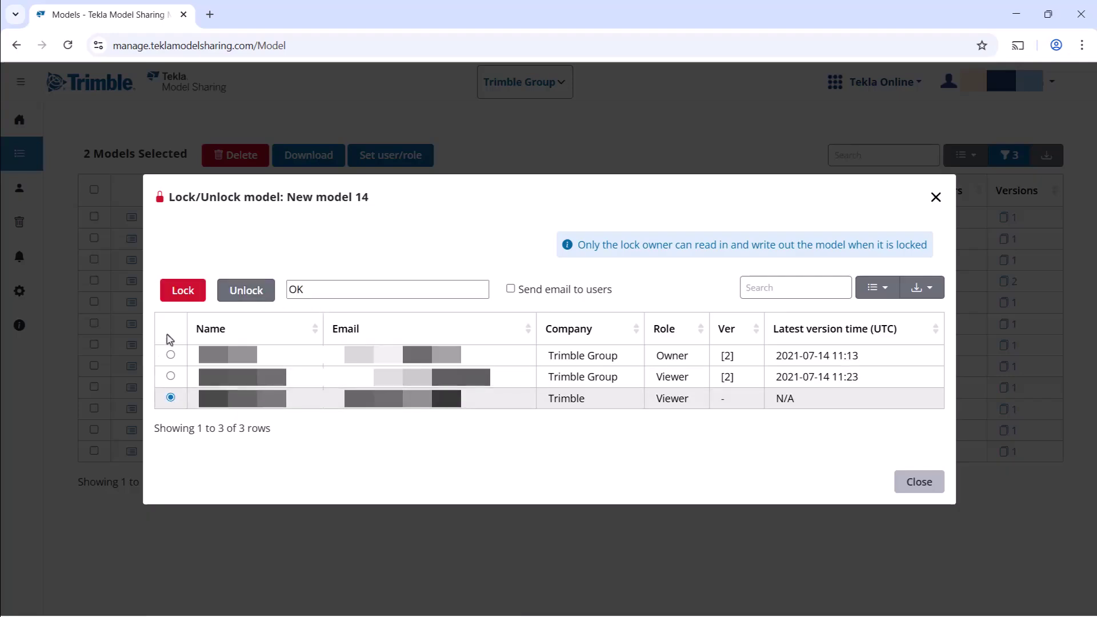
pyautogui.click(243, 292)
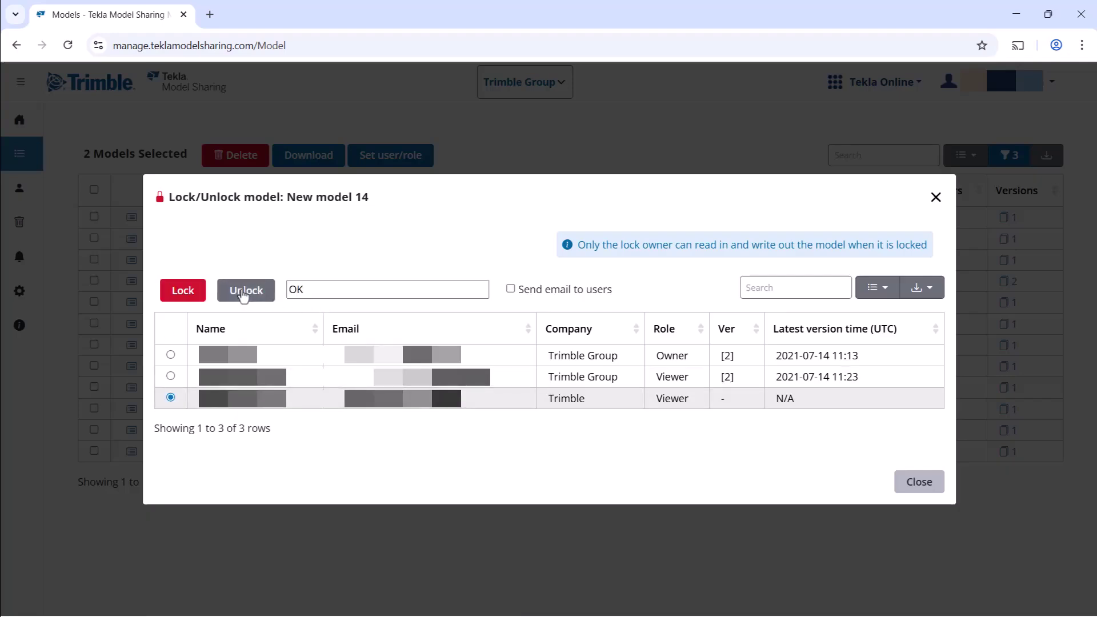
pyautogui.click(918, 483)
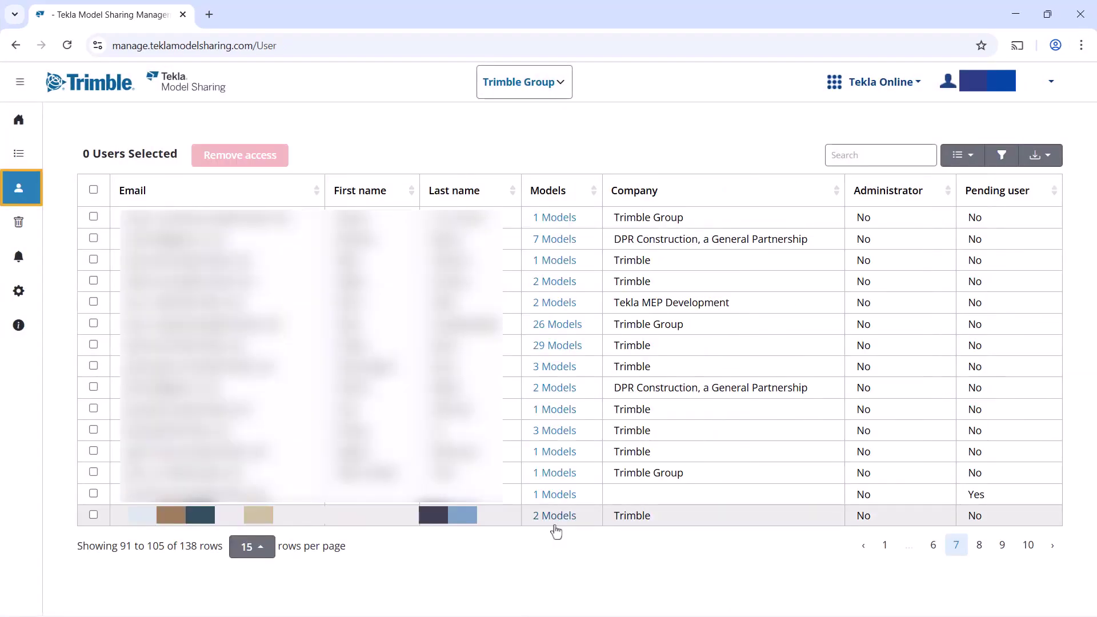
# Review the models of the last listed Trimble user and remove that user's access to Model Sharing example model and New model 14
pyautogui.click(553, 517)
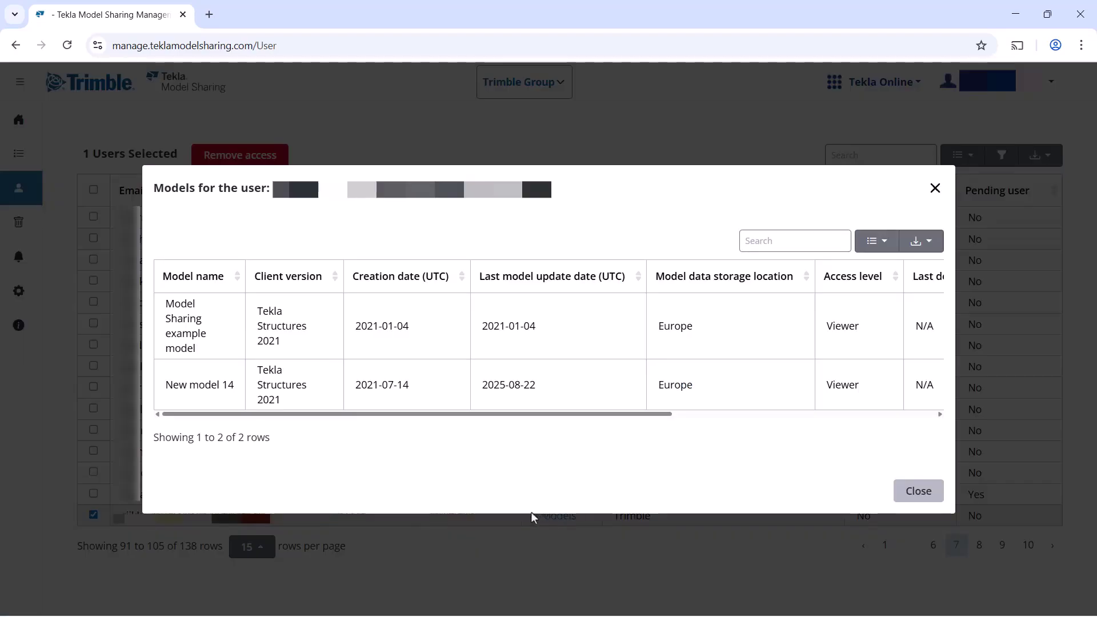
pyautogui.click(916, 492)
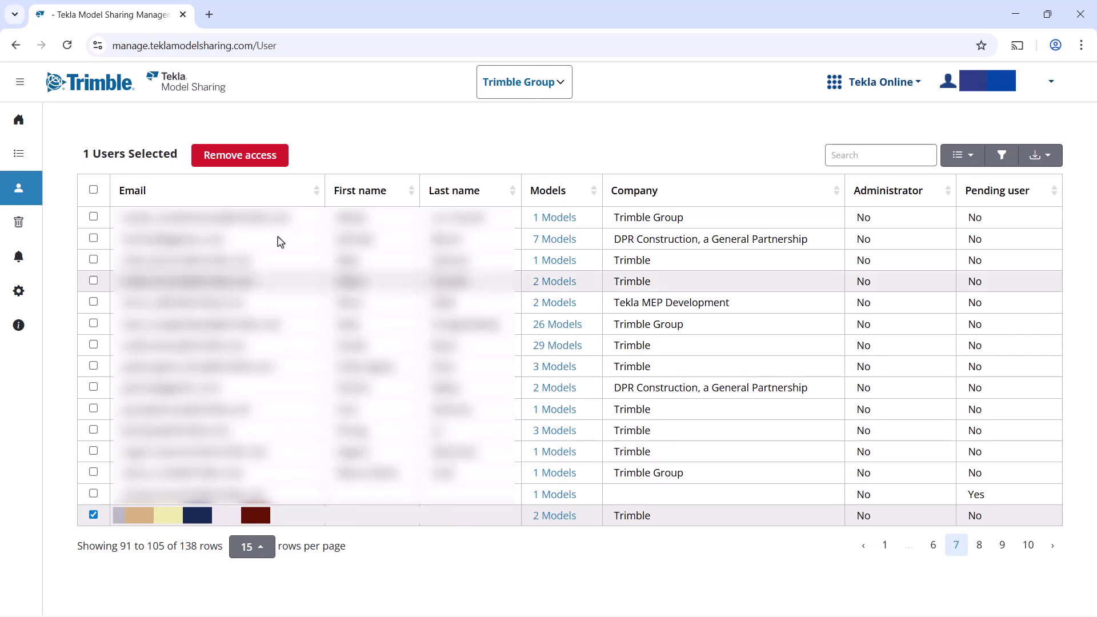
pyautogui.click(254, 165)
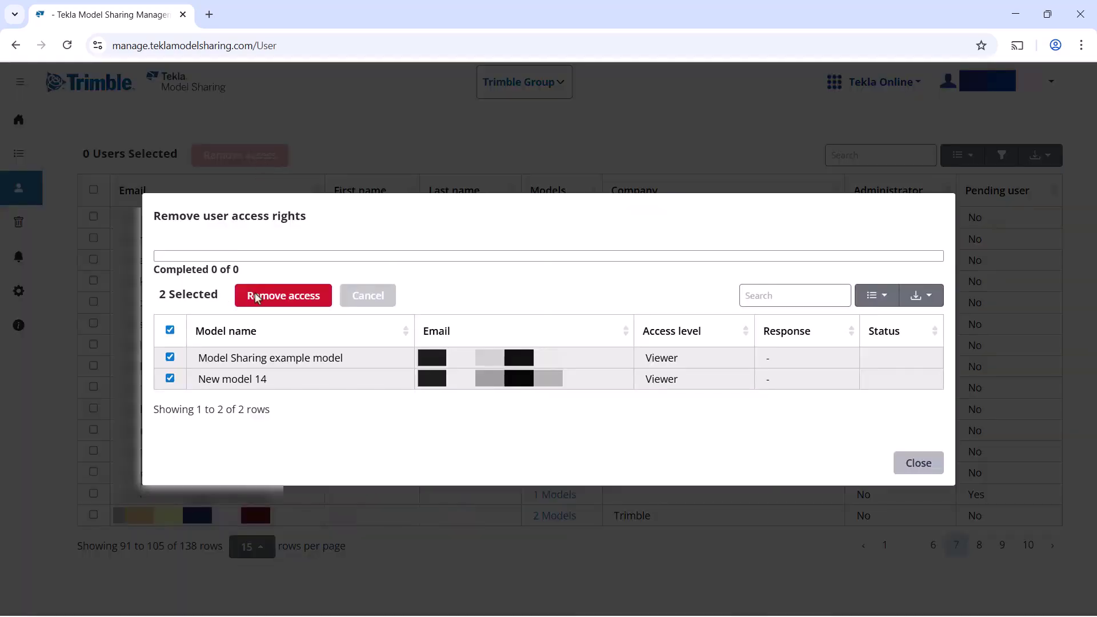
pyautogui.click(291, 305)
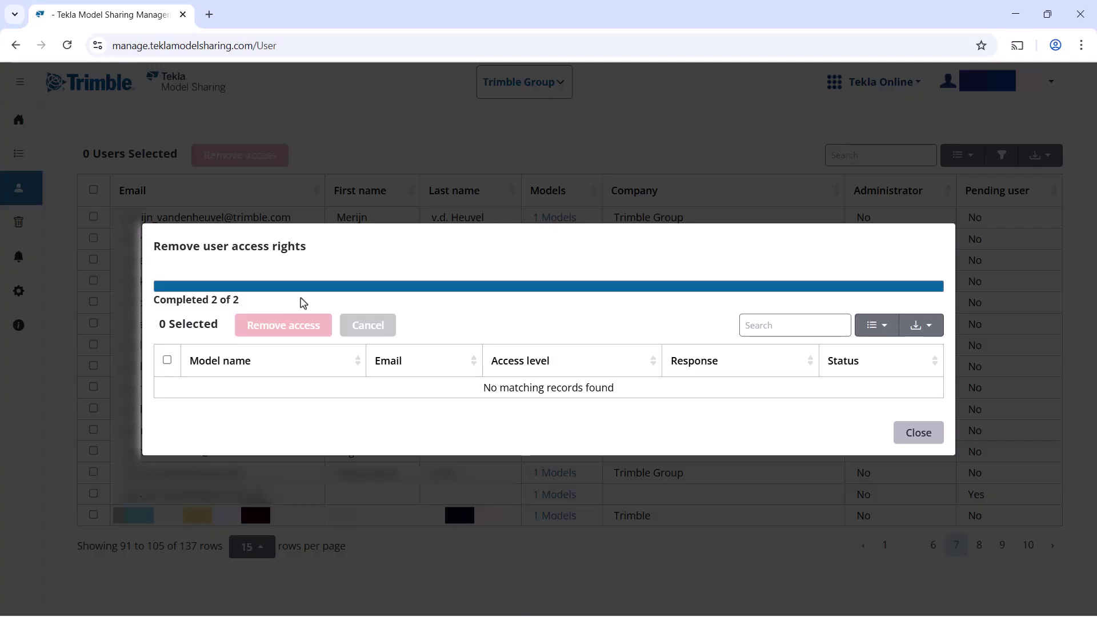
pyautogui.click(913, 450)
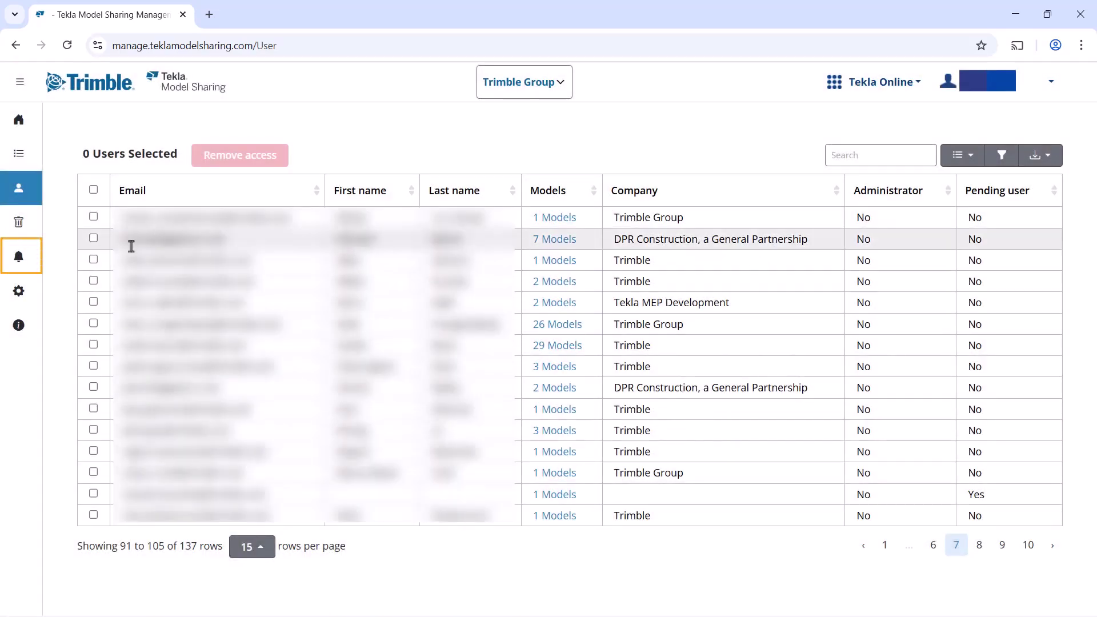
# Review the malware scanning notifications and toggle the organization setting that locks a model when malware is detected
pyautogui.click(16, 264)
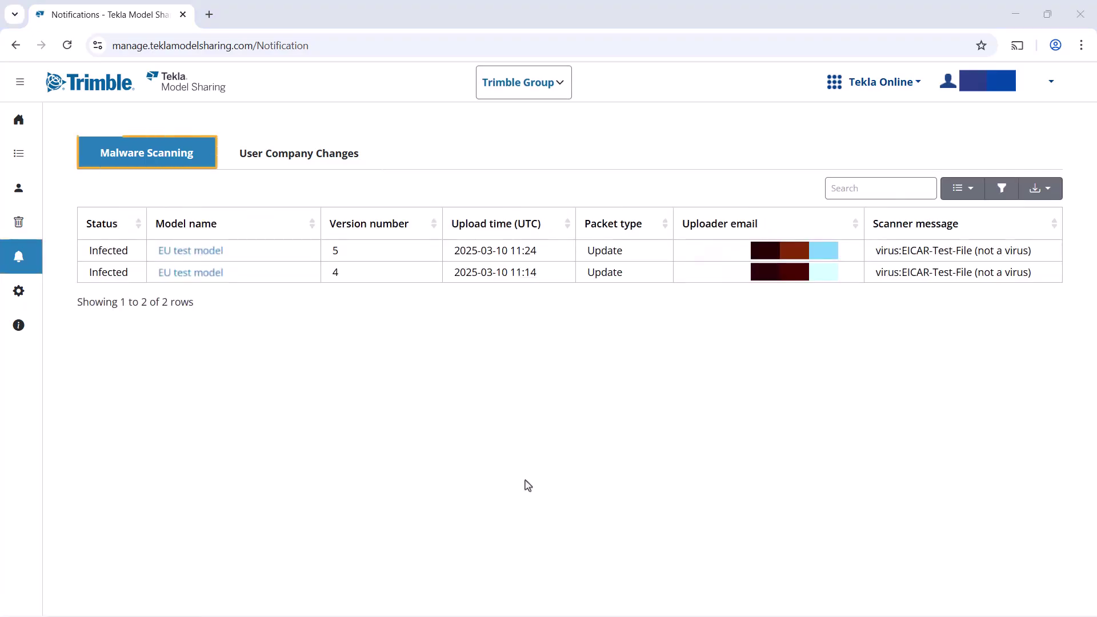
pyautogui.click(36, 265)
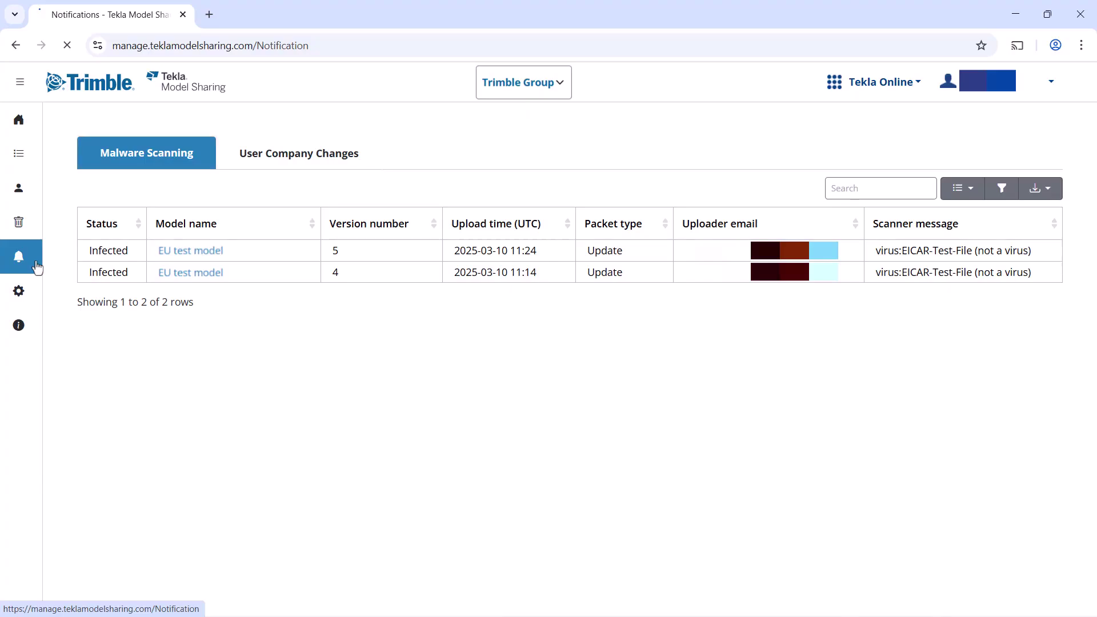
pyautogui.click(18, 293)
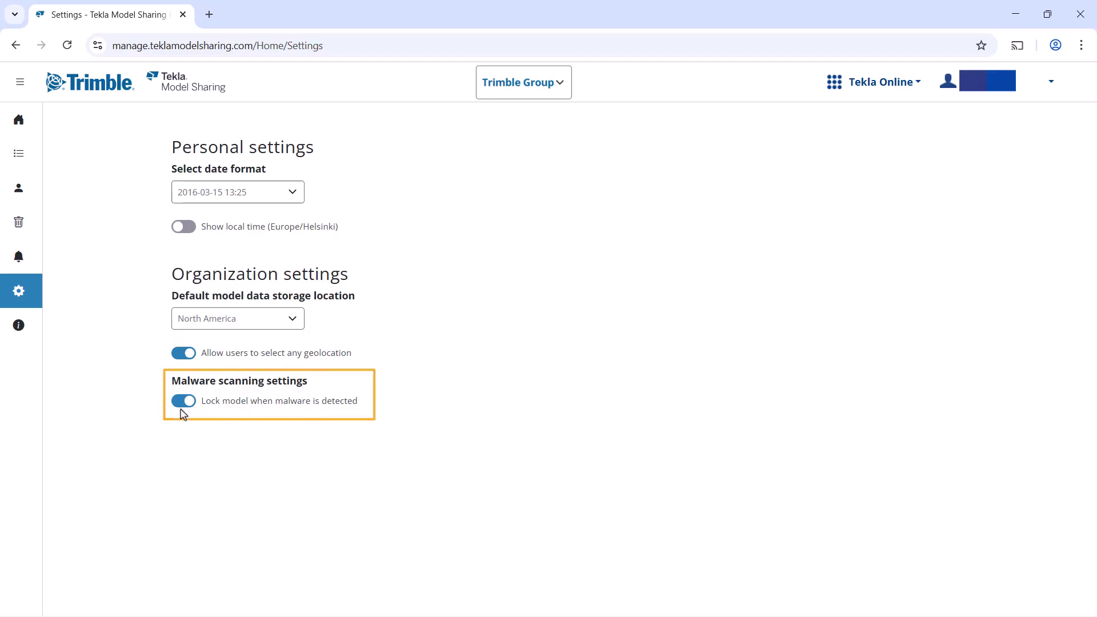
pyautogui.click(180, 402)
# View the User Company Changes notifications
pyautogui.click(19, 257)
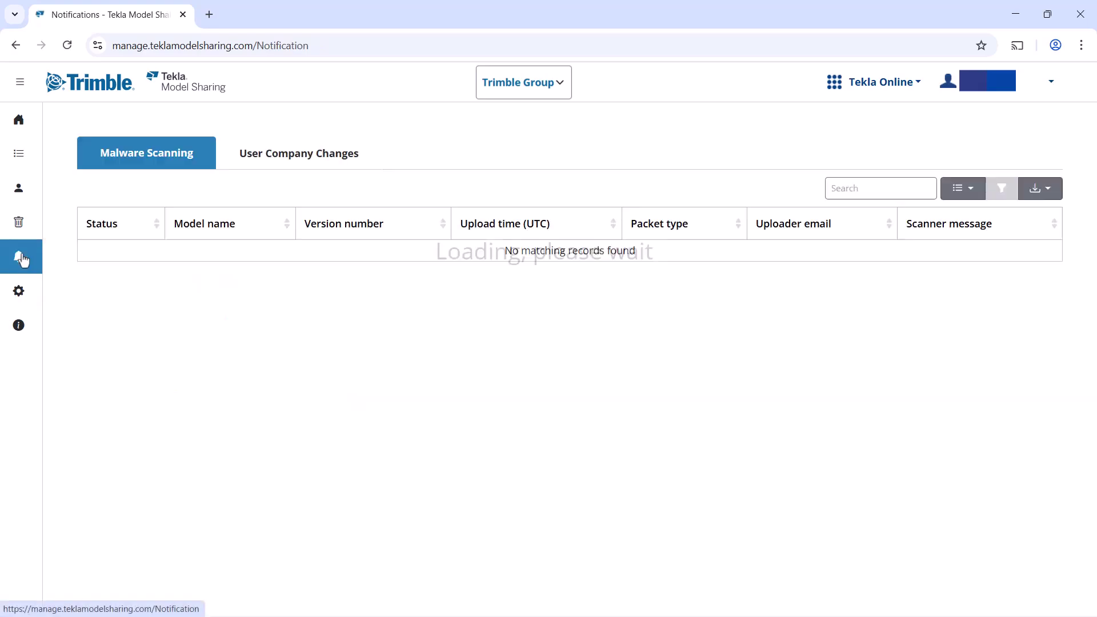
pyautogui.click(278, 159)
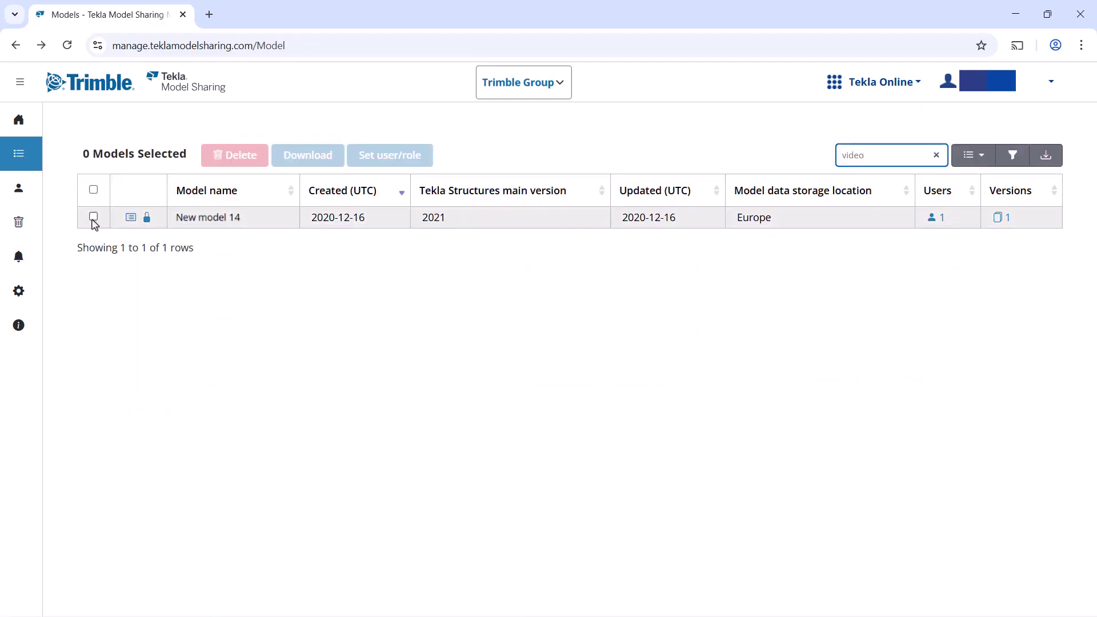
# Delete New model 14 from the model list filtered by "video" and open the trash
pyautogui.click(93, 217)
pyautogui.click(232, 156)
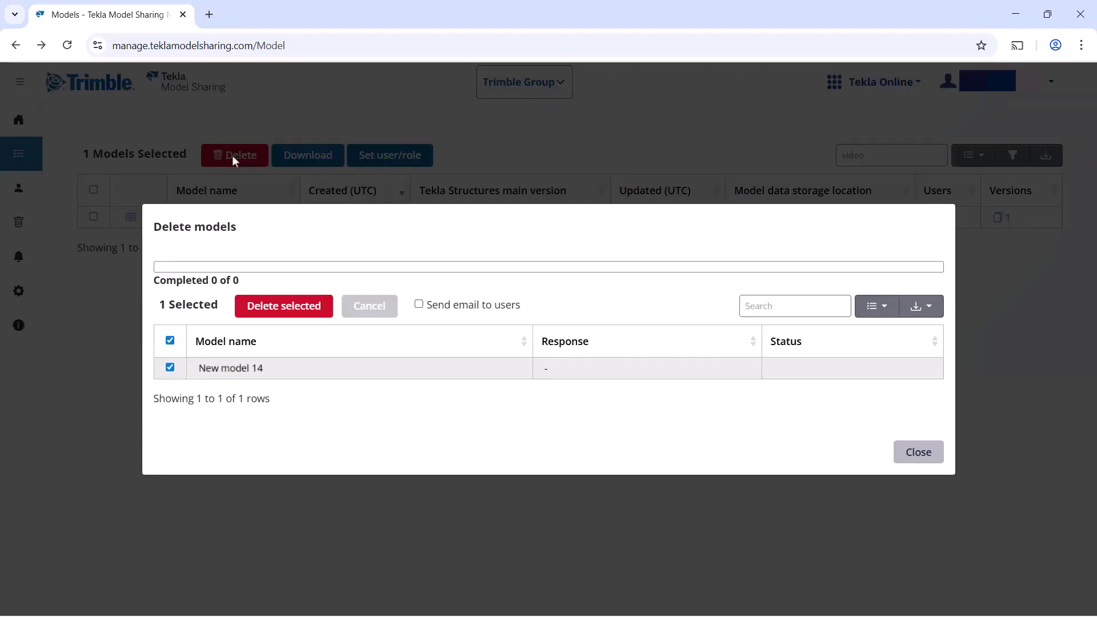
pyautogui.click(287, 312)
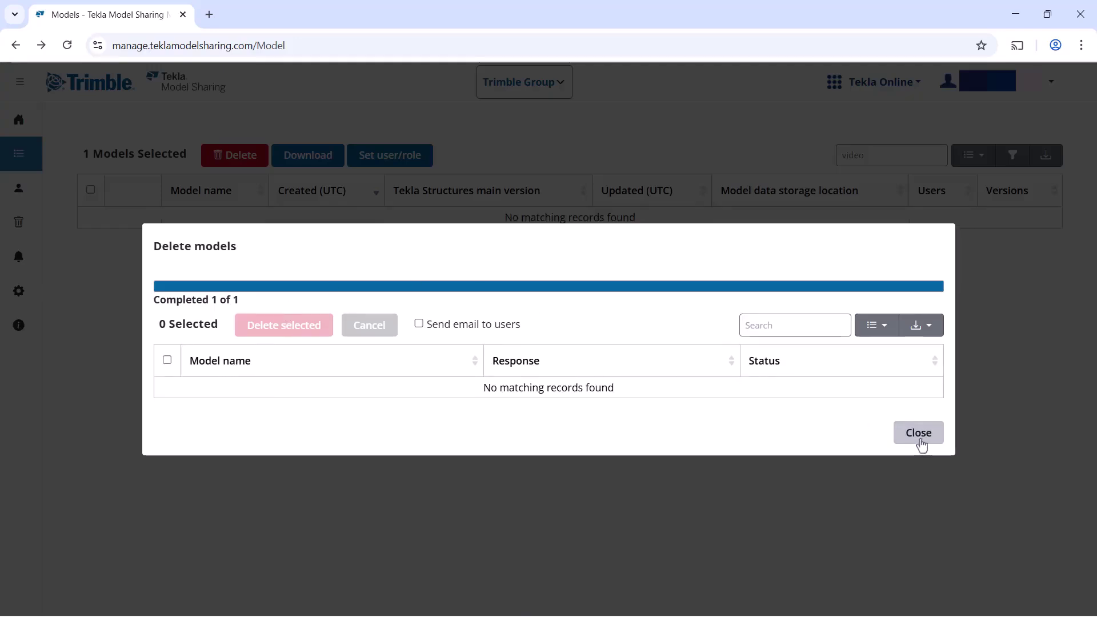
pyautogui.click(918, 432)
pyautogui.click(26, 231)
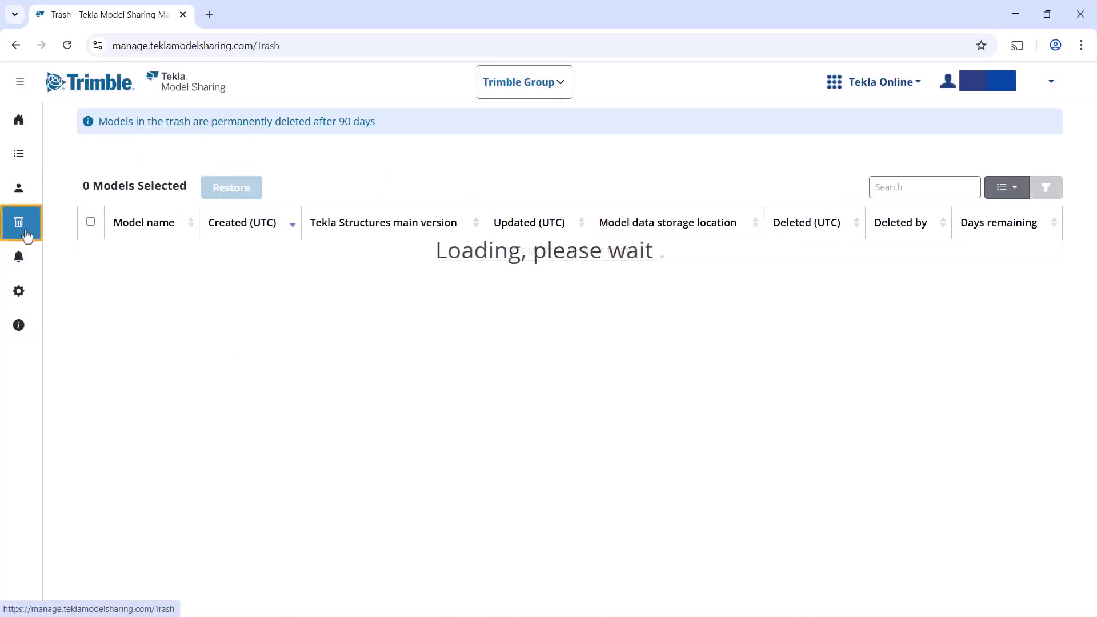